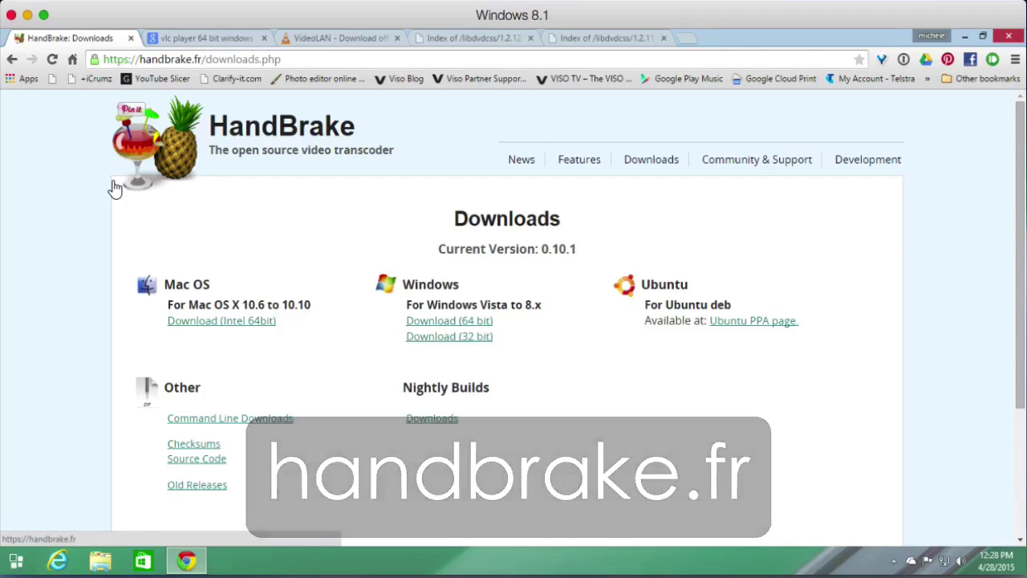
Review the HandBrake home page and its Downloads page, and bring up the VideoLAN download page.
click(115, 187)
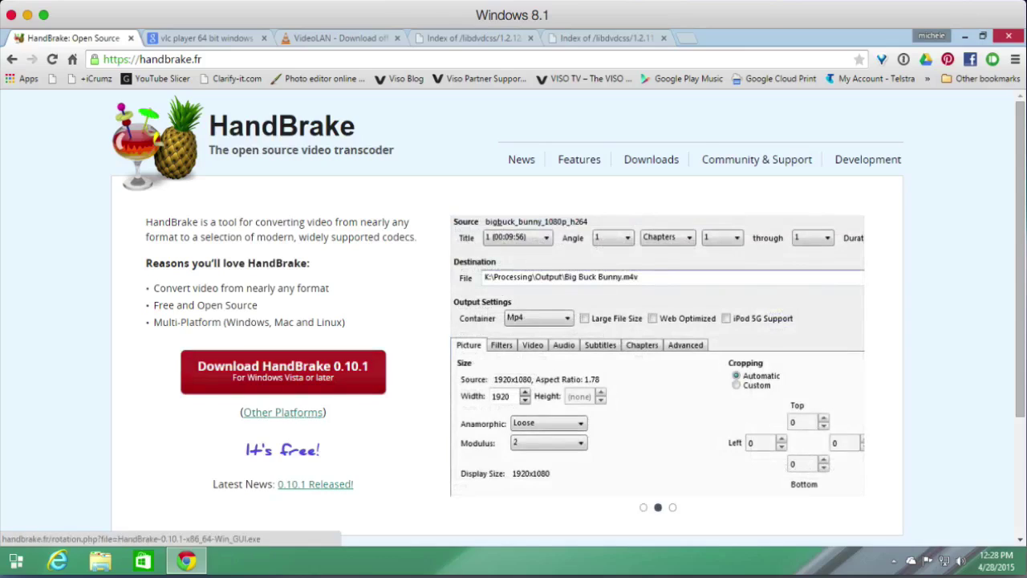
click(651, 159)
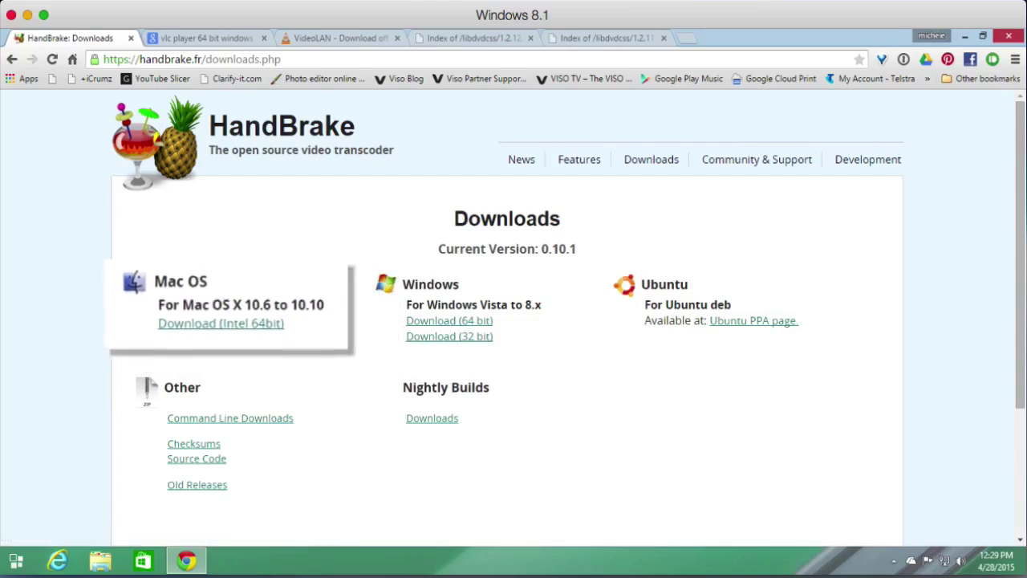
click(329, 38)
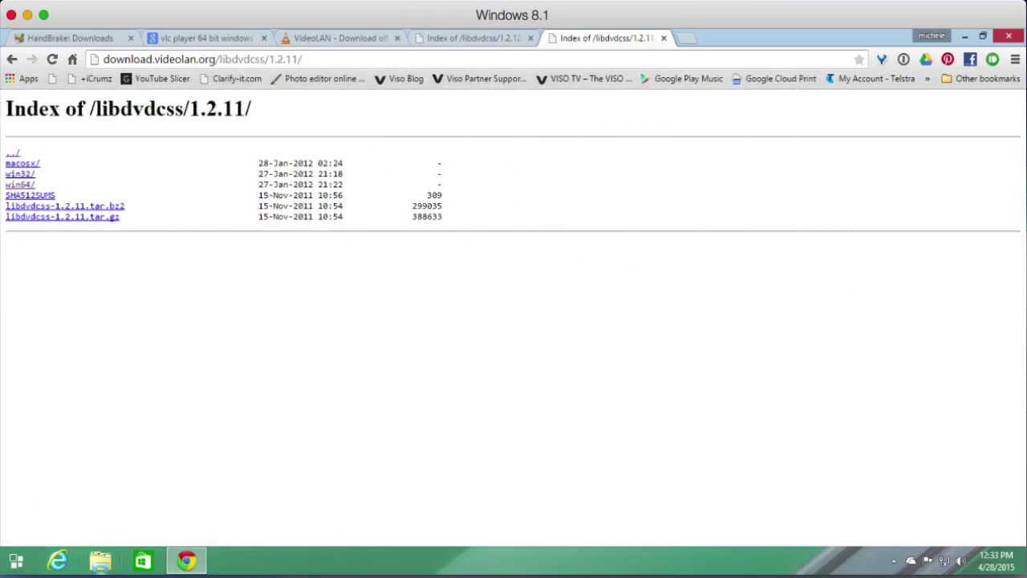
Install HandBrake 0.10.1 from the installer in the Downloads folder, accepting the license and the C:\Program Files\Handbrake destination.
click(100, 560)
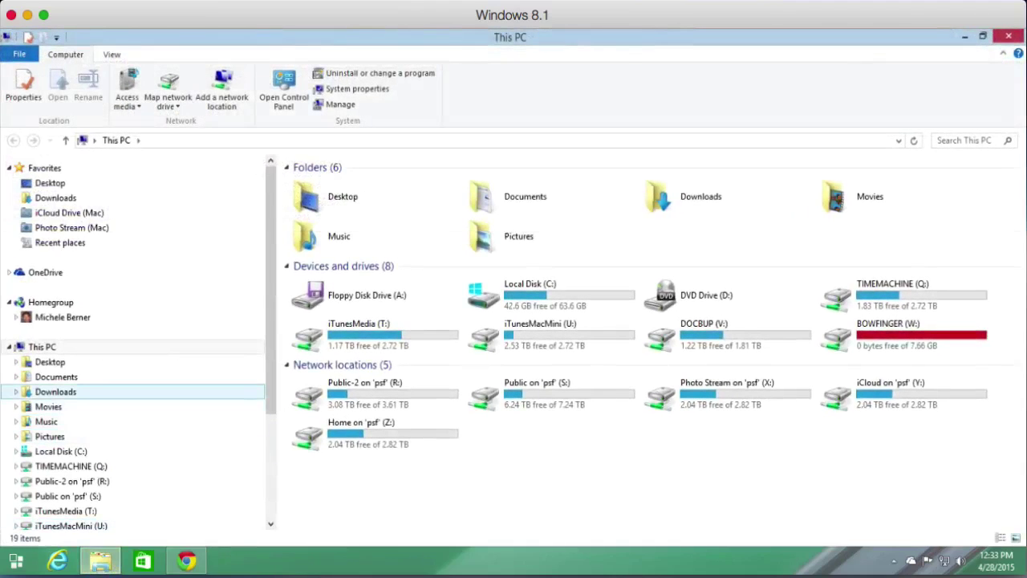
click(55, 391)
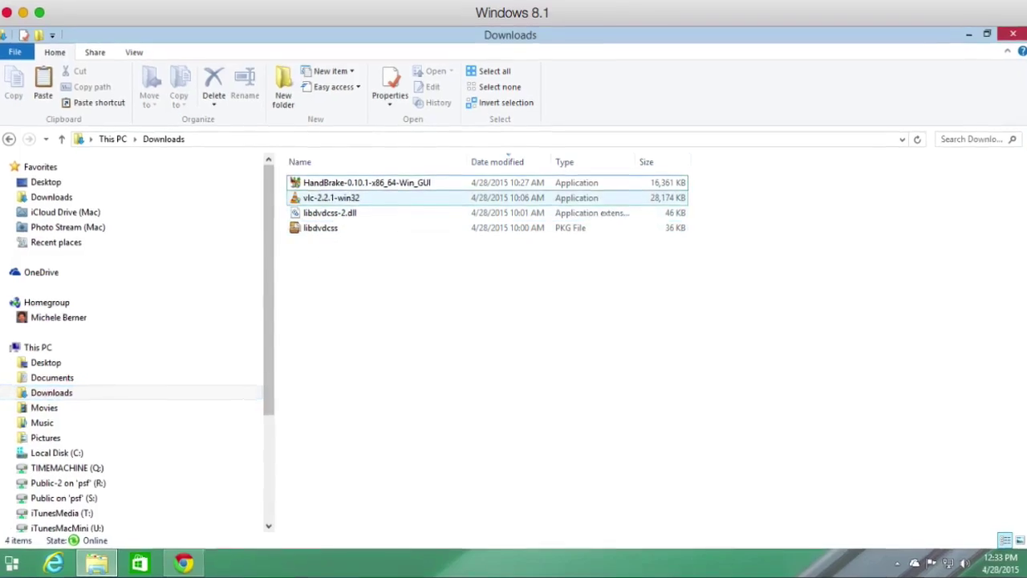
click(353, 184)
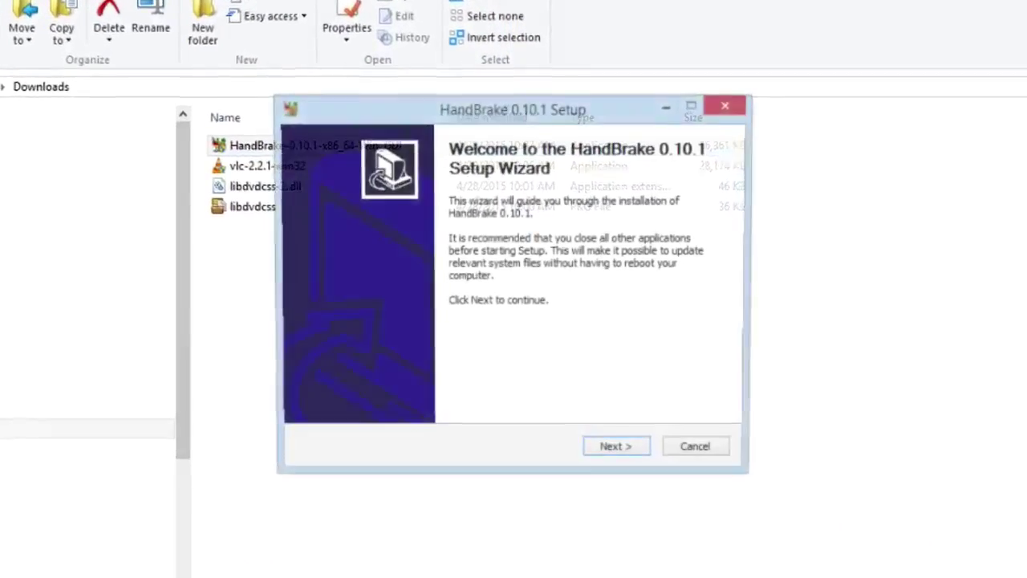
click(628, 462)
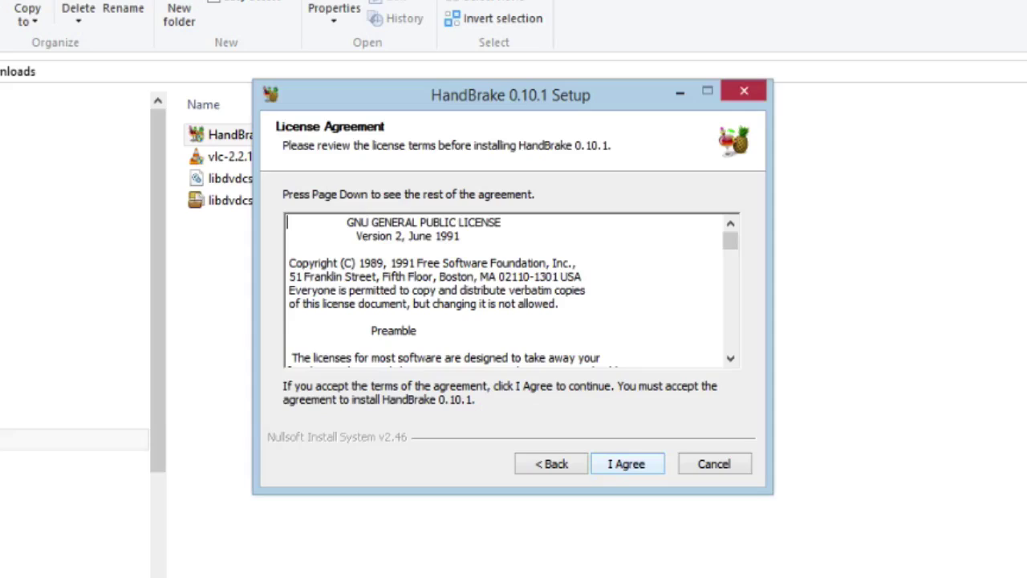
key(Return)
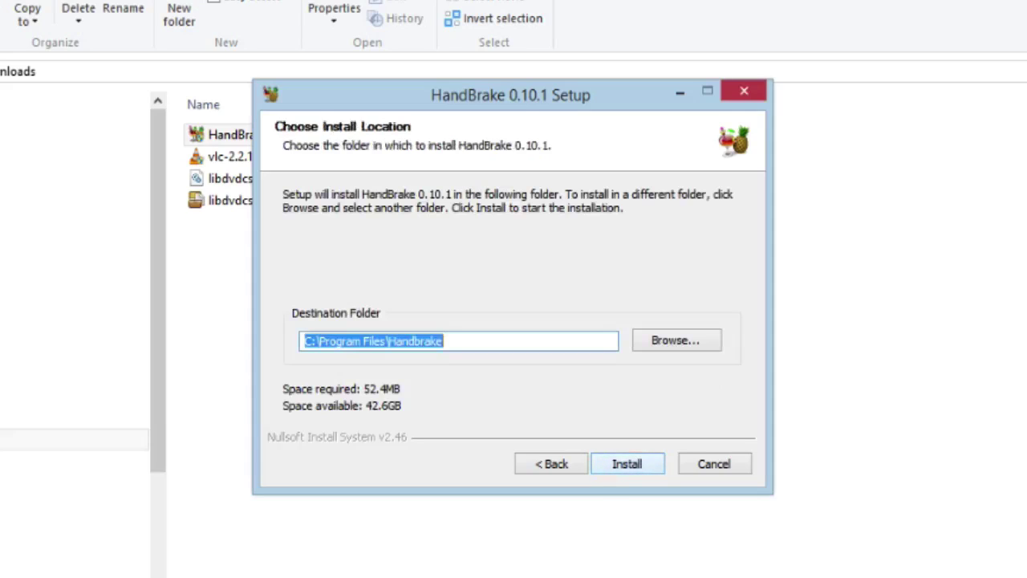
click(443, 341)
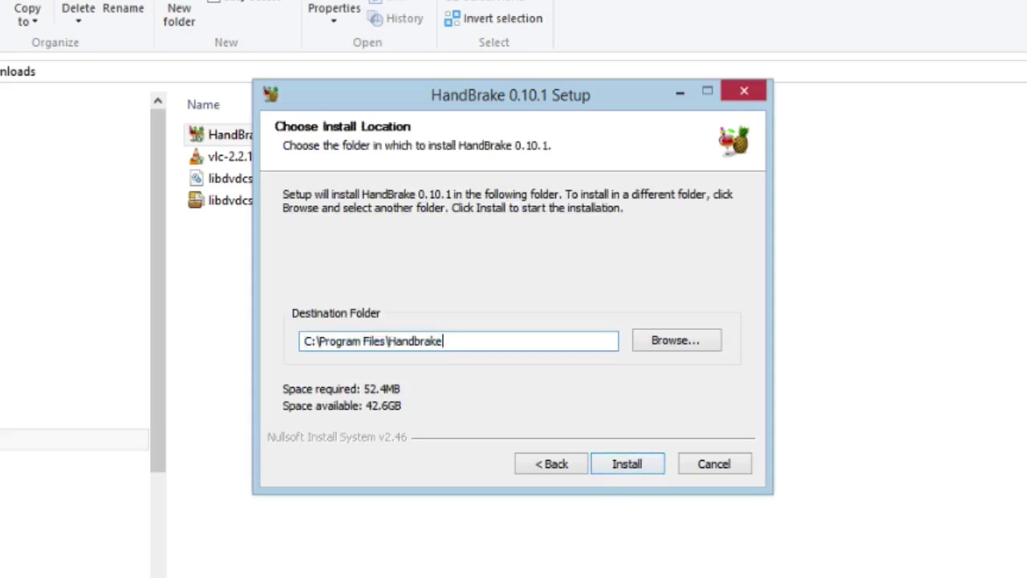
key(Return)
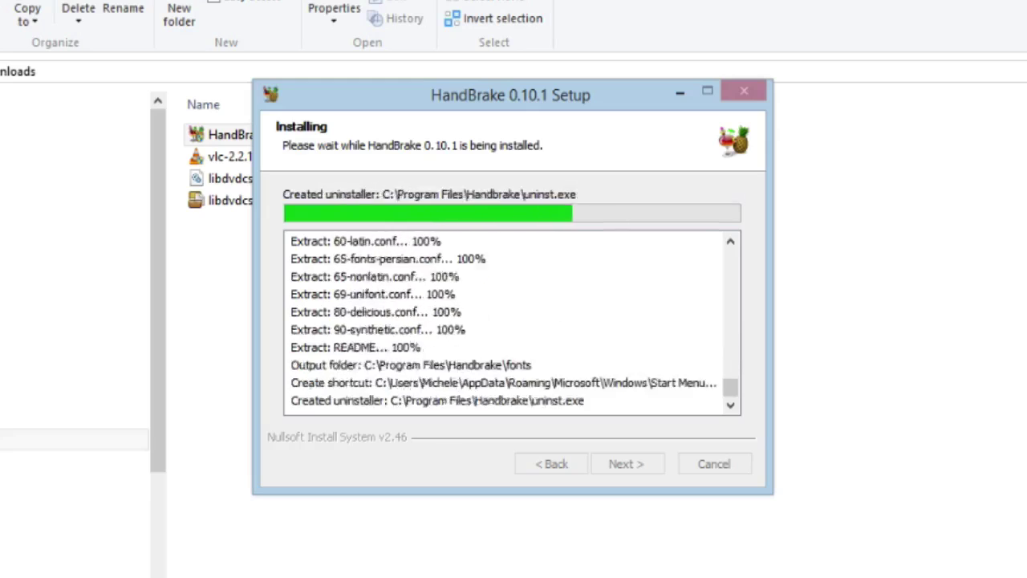
key(Return)
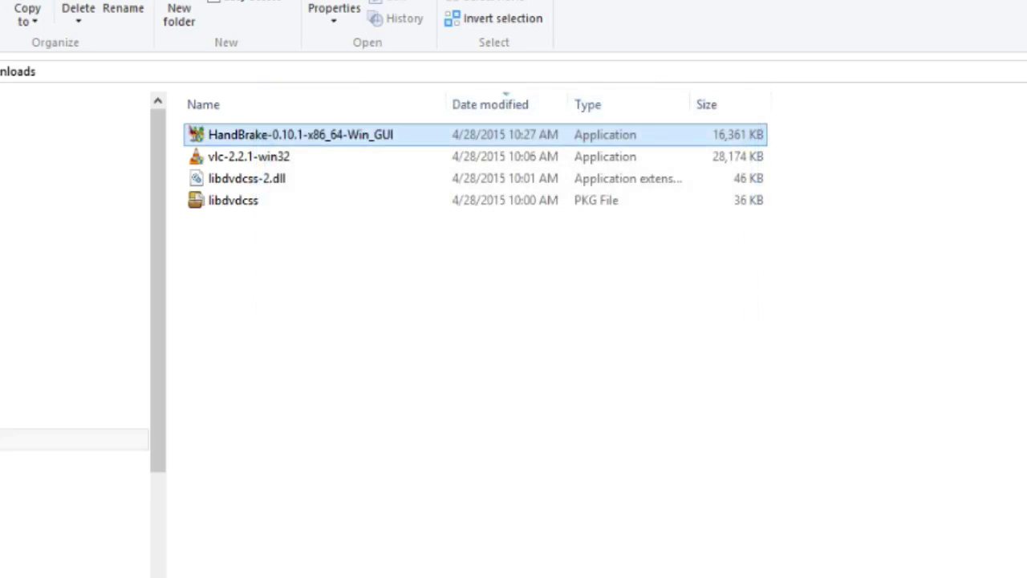
Install VLC media player from vlc-2.2.1-win32 in English, with the default components and the C:\Program Files (x86)\VideoLAN\VLC destination.
click(249, 156)
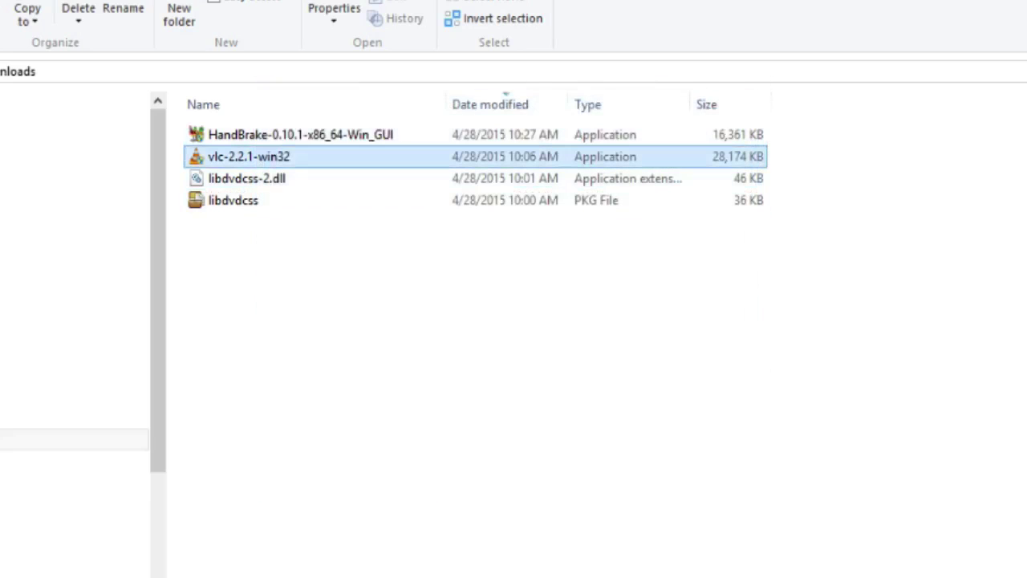
key(Return)
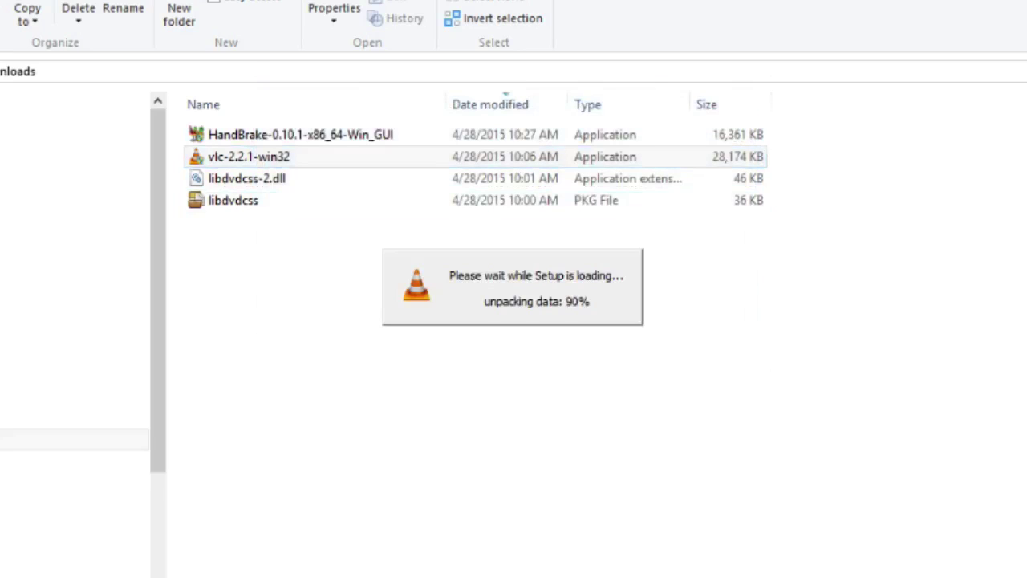
key(Return)
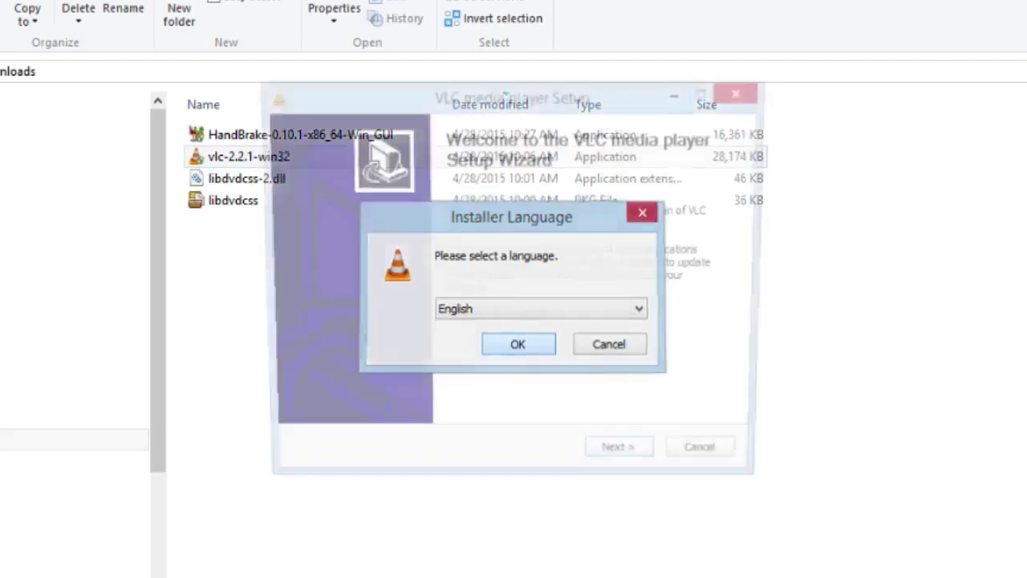
key(Return)
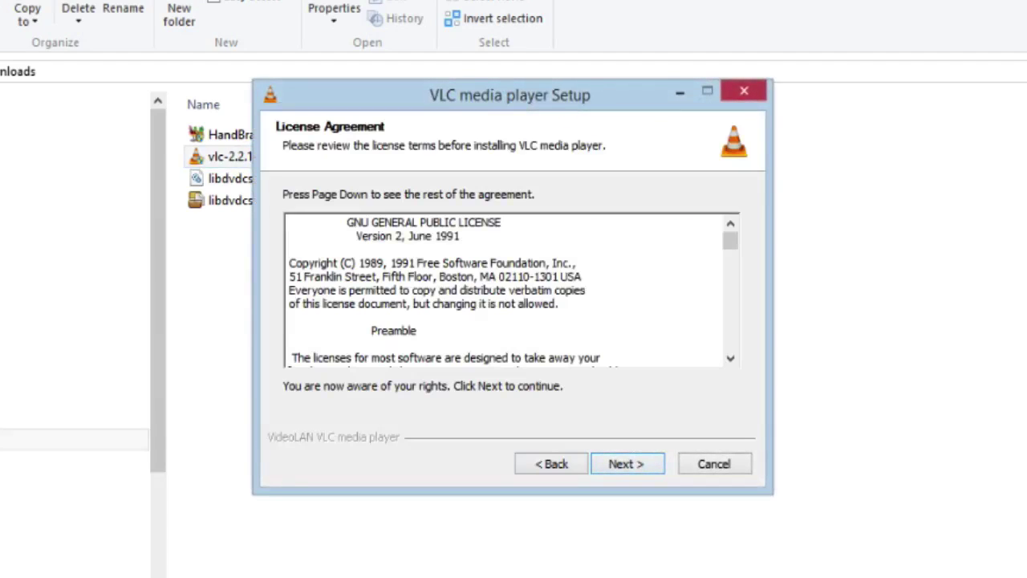
key(Return)
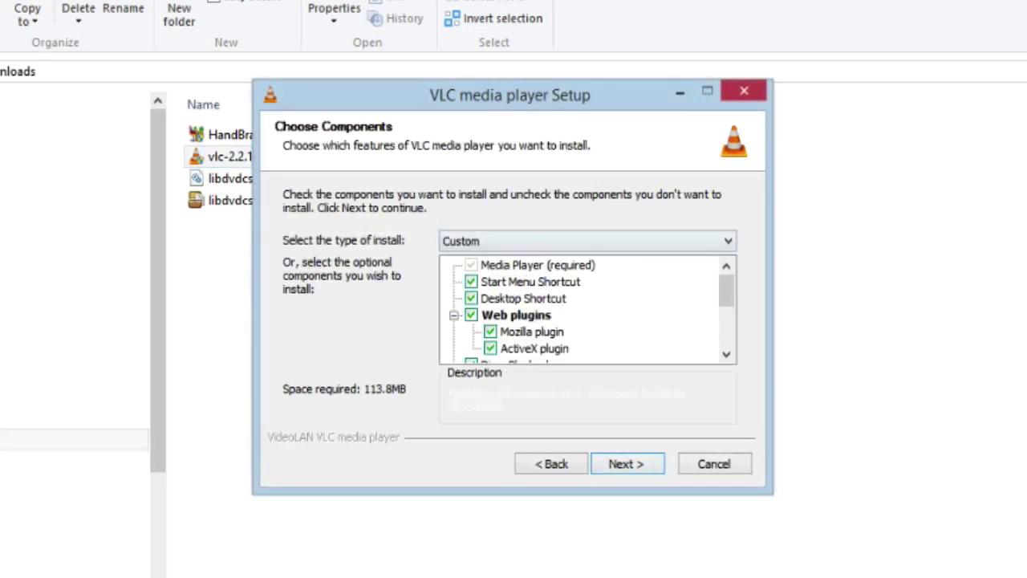
key(Return)
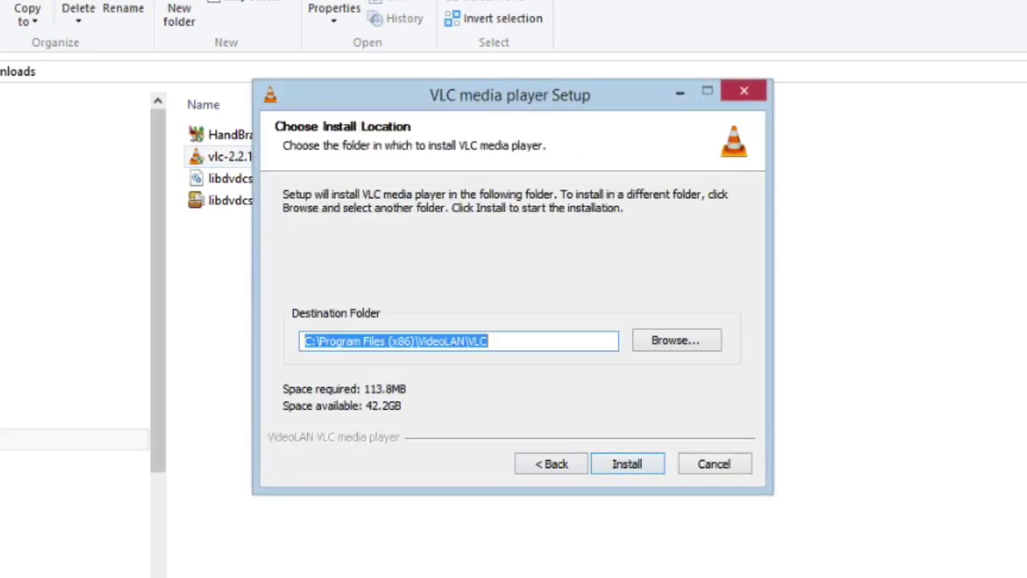
click(488, 341)
key(Return)
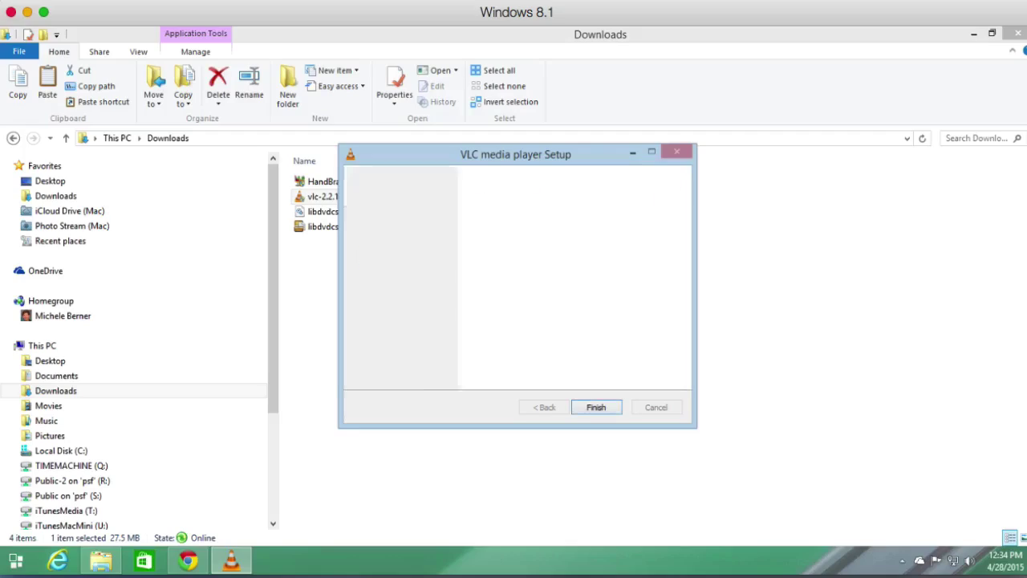
key(Return)
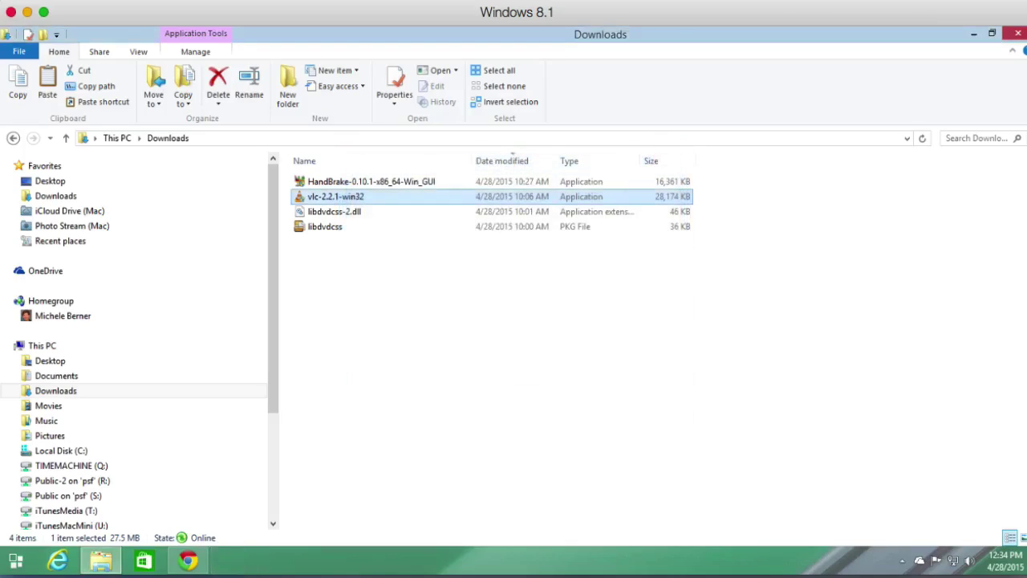
Check the list of all installed programs for the Handbrake and VLC media player entries inside their folders.
click(15, 560)
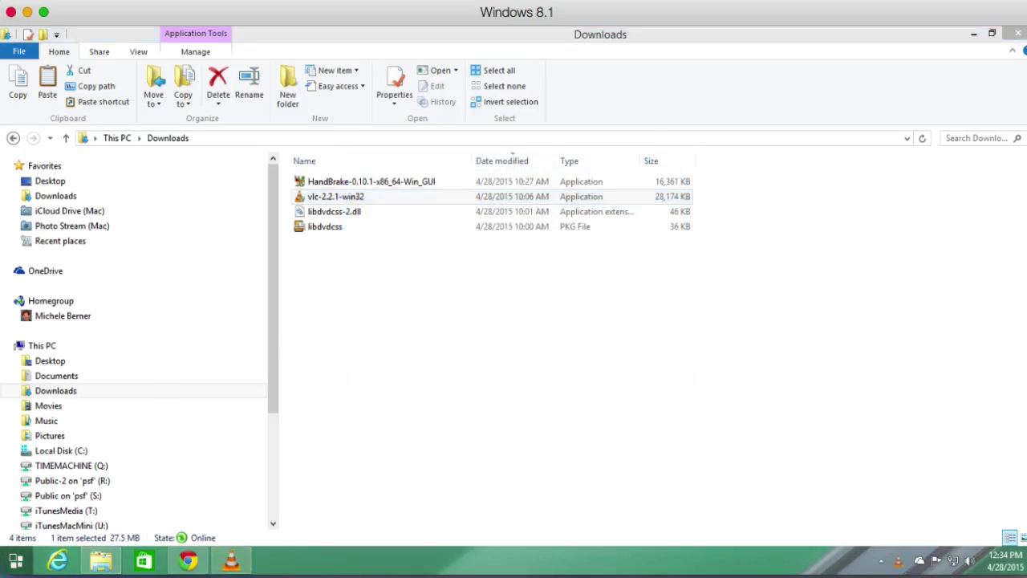
click(56, 511)
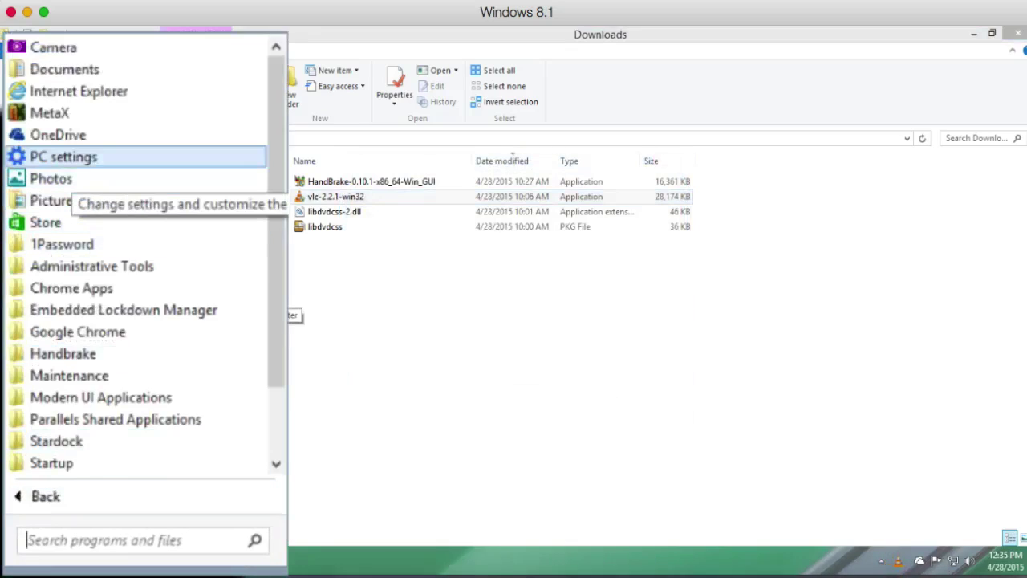
drag(275, 375, 275, 442)
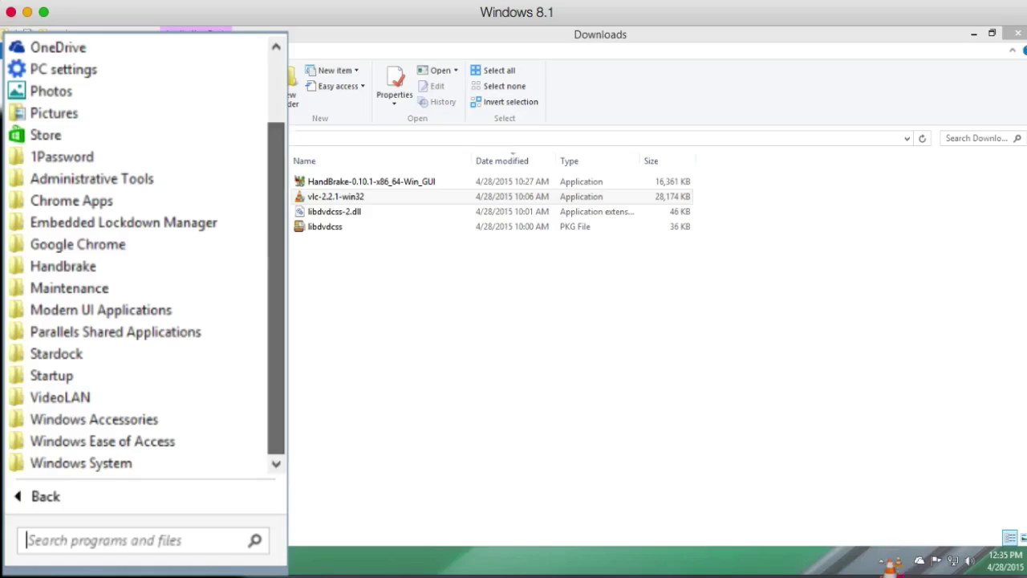
click(63, 265)
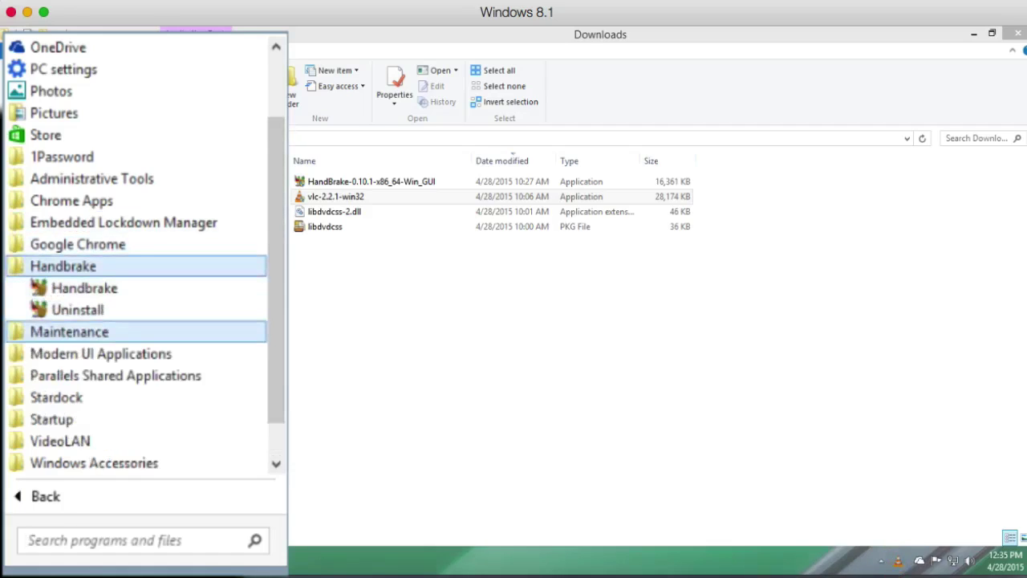
scroll(80, 374, down, 1)
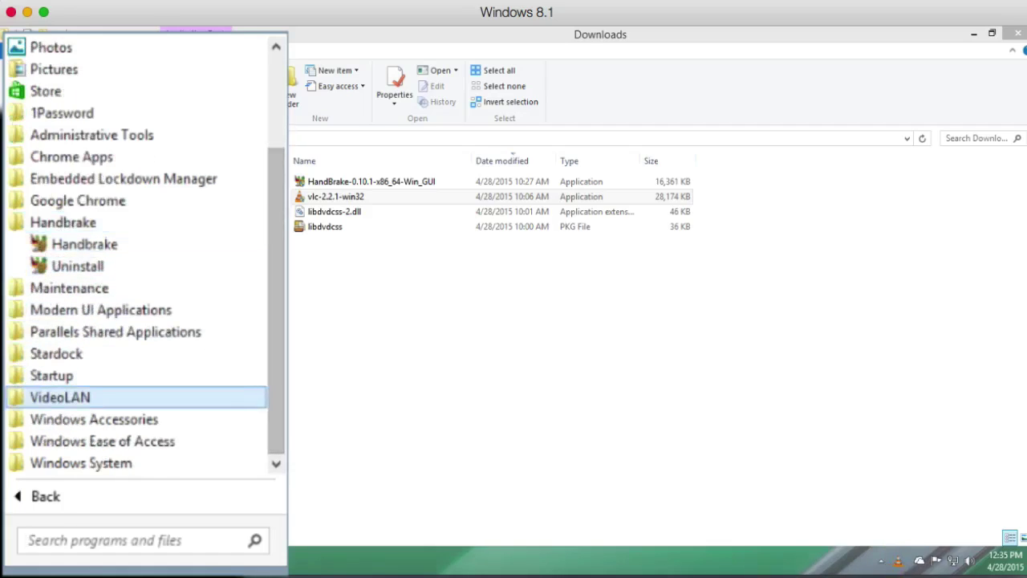
click(60, 397)
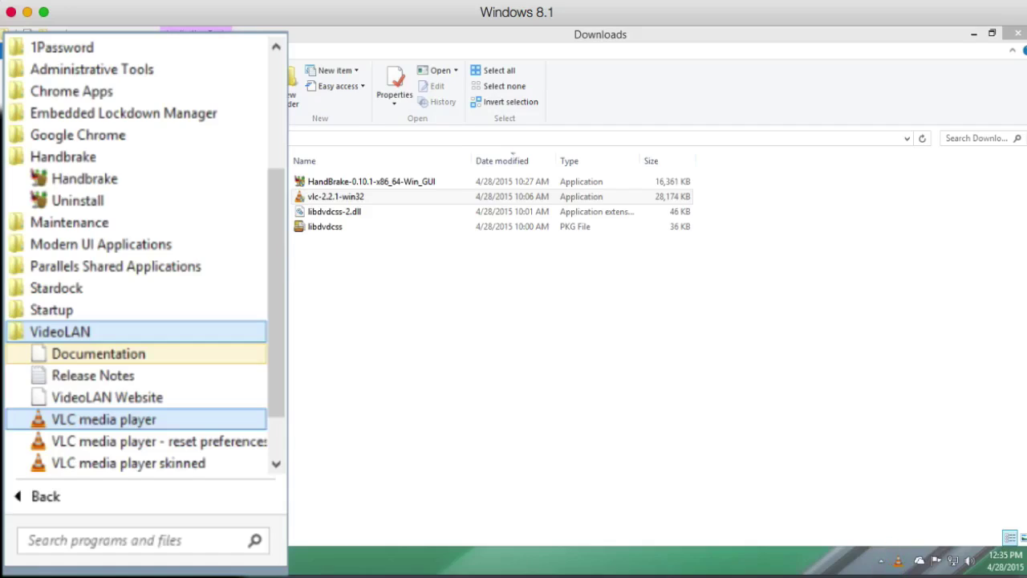
key(Return)
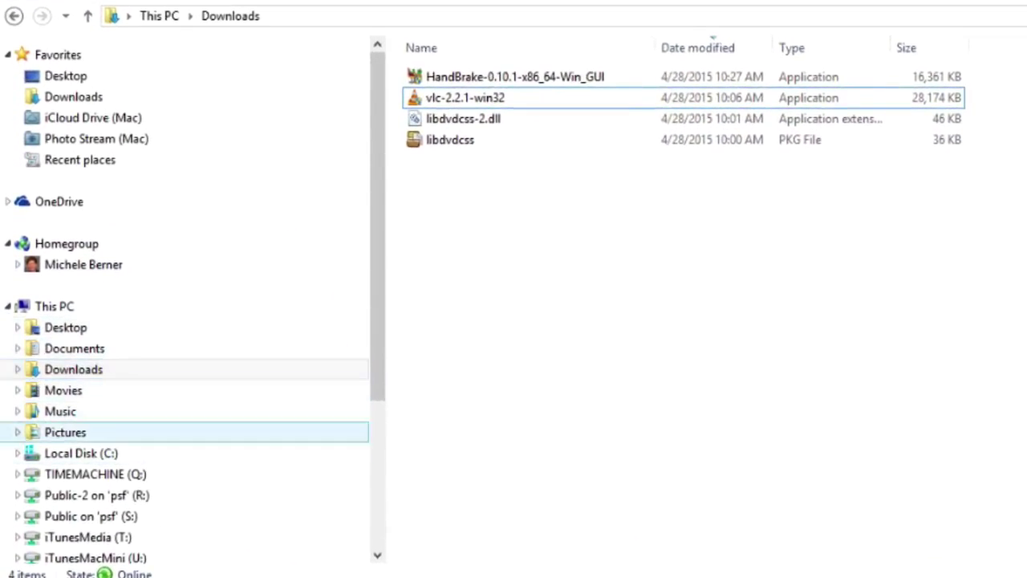
Copy libdvdcss-2.dll from Downloads into C:\Program Files\Handbrake with administrator permission, and open that Handbrake folder.
click(80, 453)
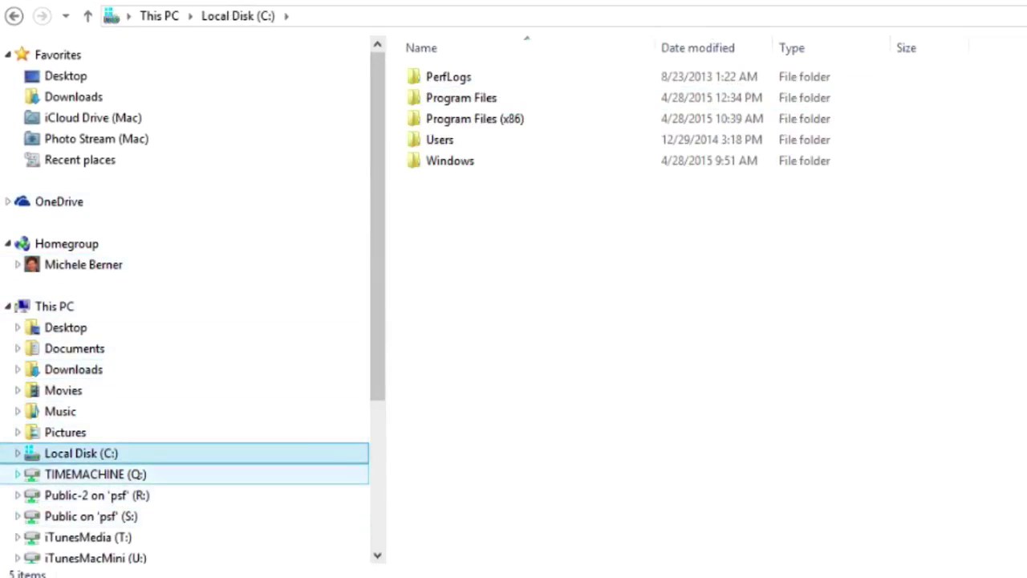
click(17, 453)
drag(377, 337, 377, 449)
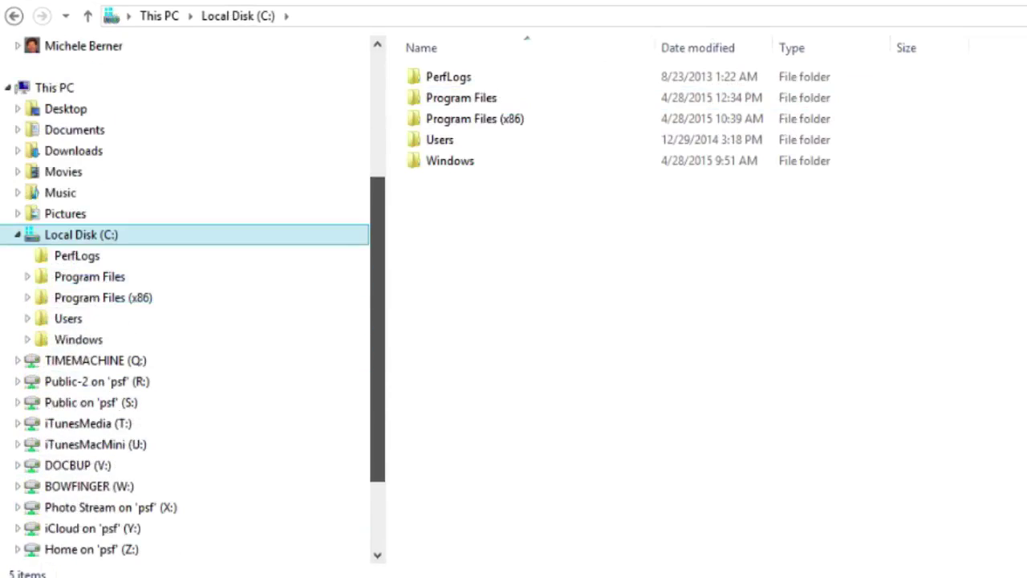
click(28, 276)
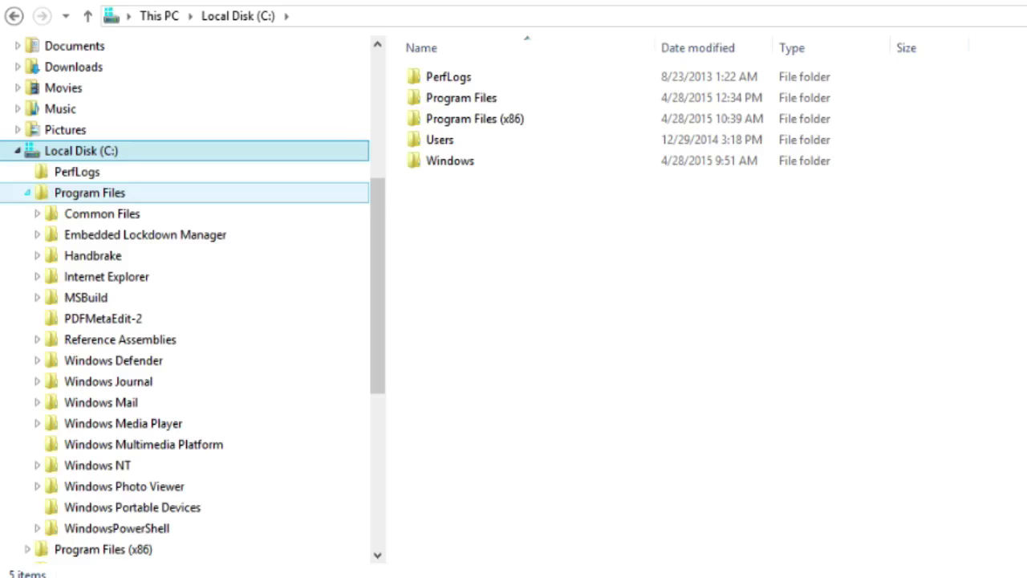
click(37, 256)
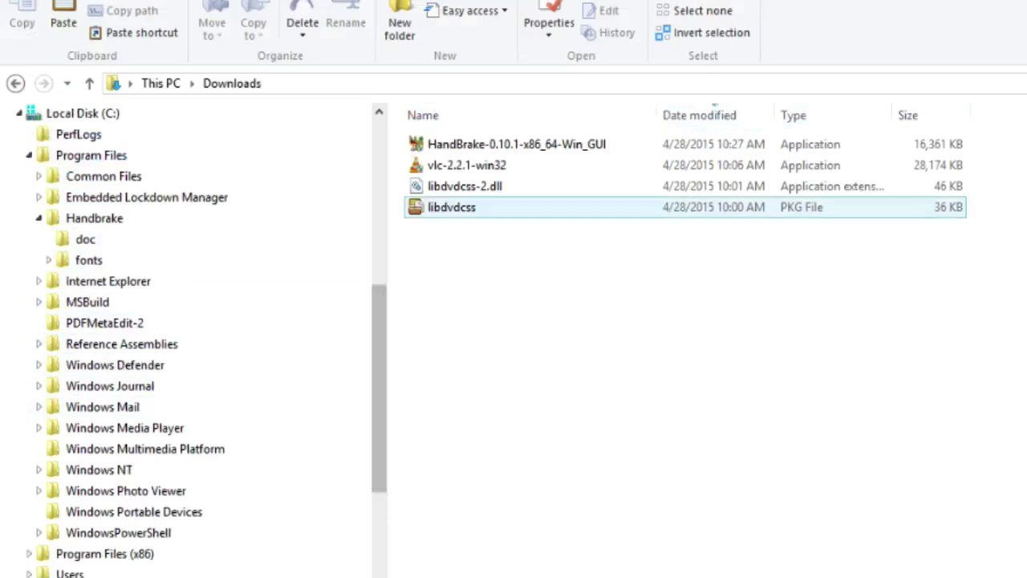
click(465, 185)
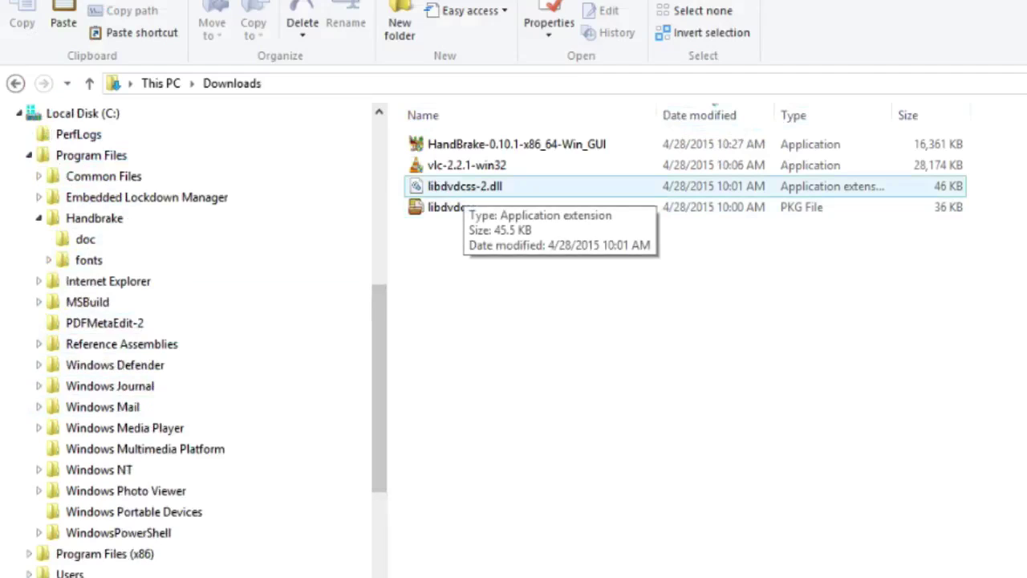
drag(465, 189, 126, 225)
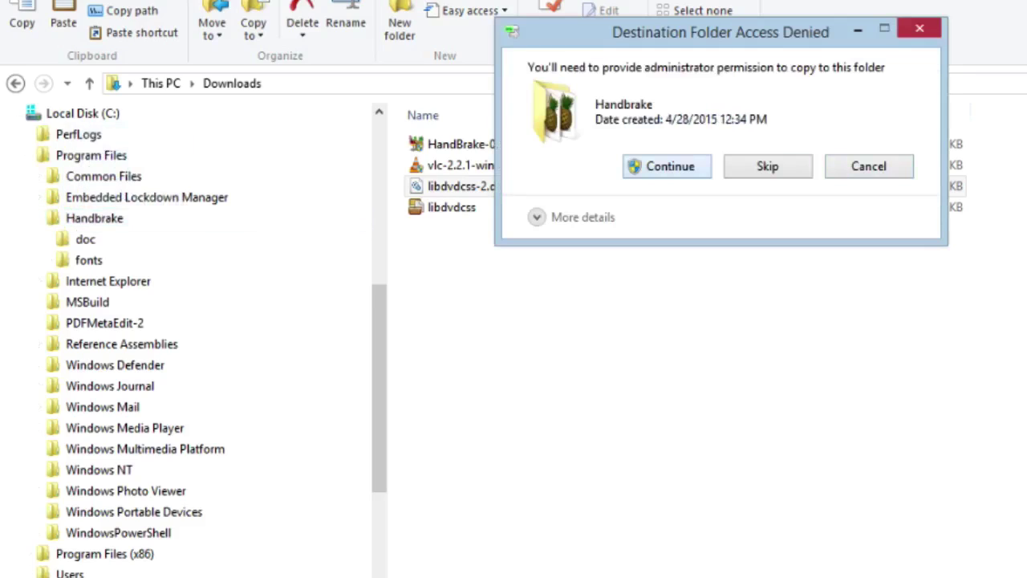
key(Return)
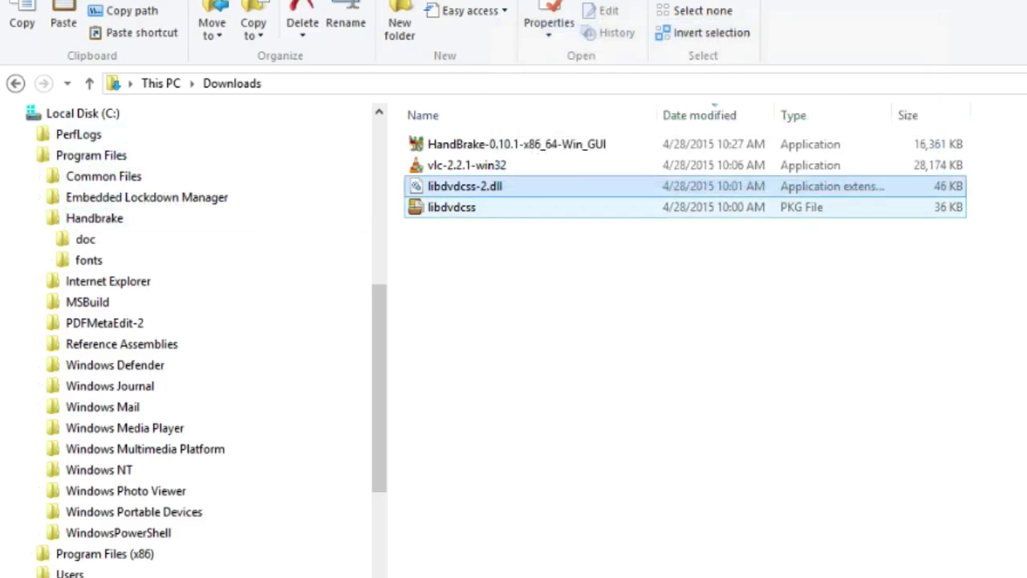
click(94, 217)
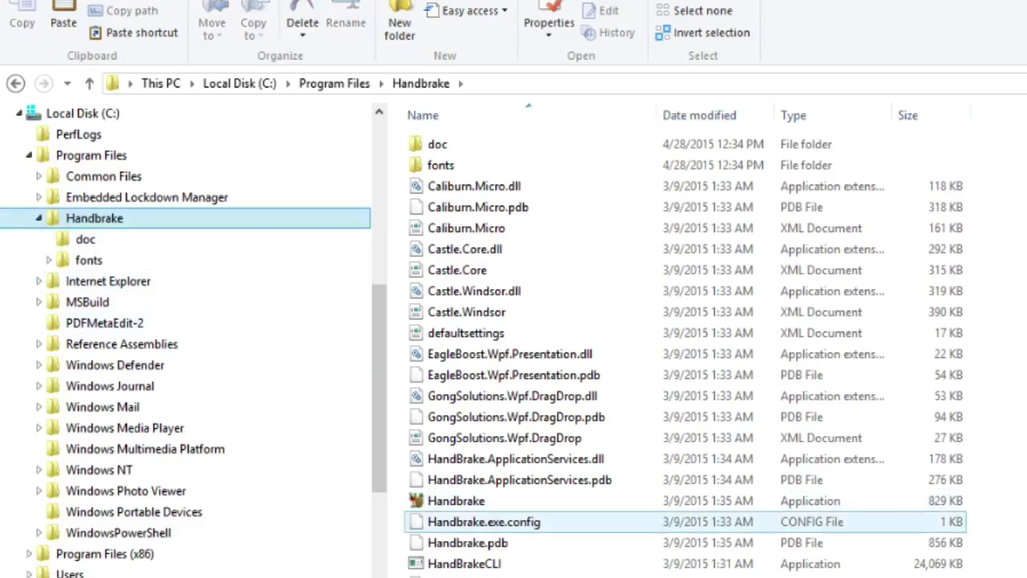
scroll(185, 337, down, 5)
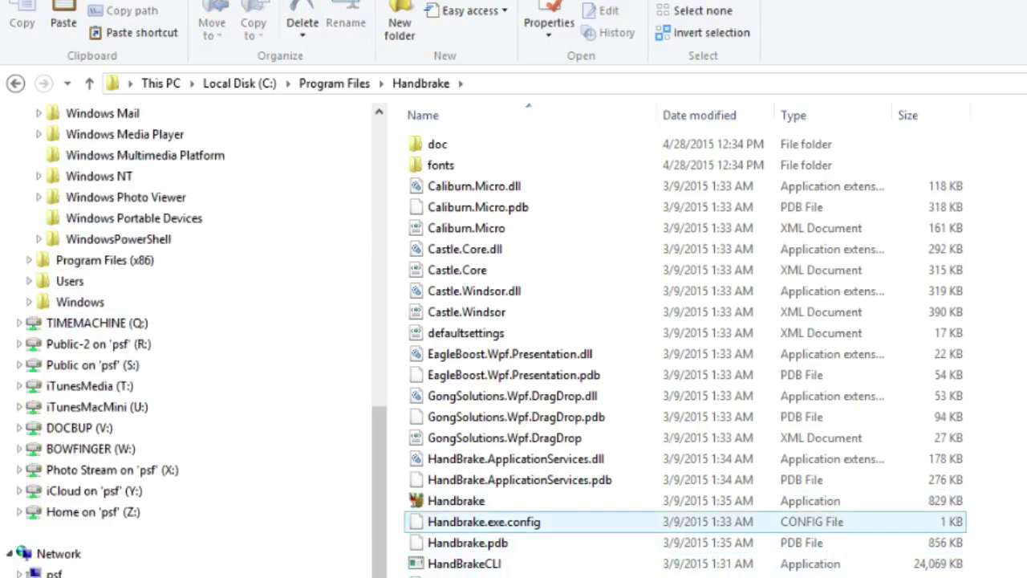
Look through the Handbrake program folder for the copied libdvdcss-2.dll file.
click(513, 375)
scroll(514, 375, down, 3)
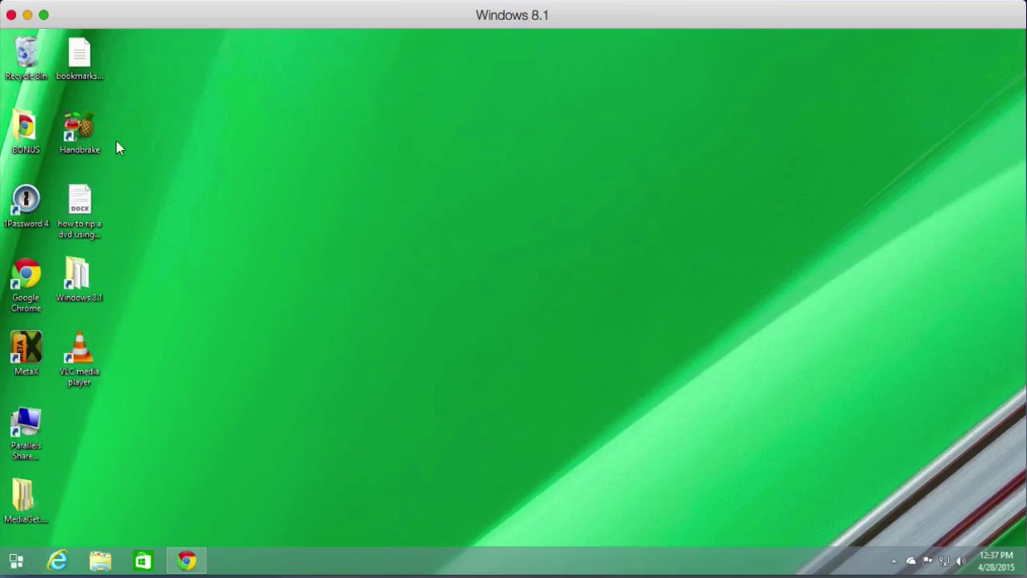
Launch HandBrake and set the default path for its automatically named output files to the Downloads folder.
double_click(76, 130)
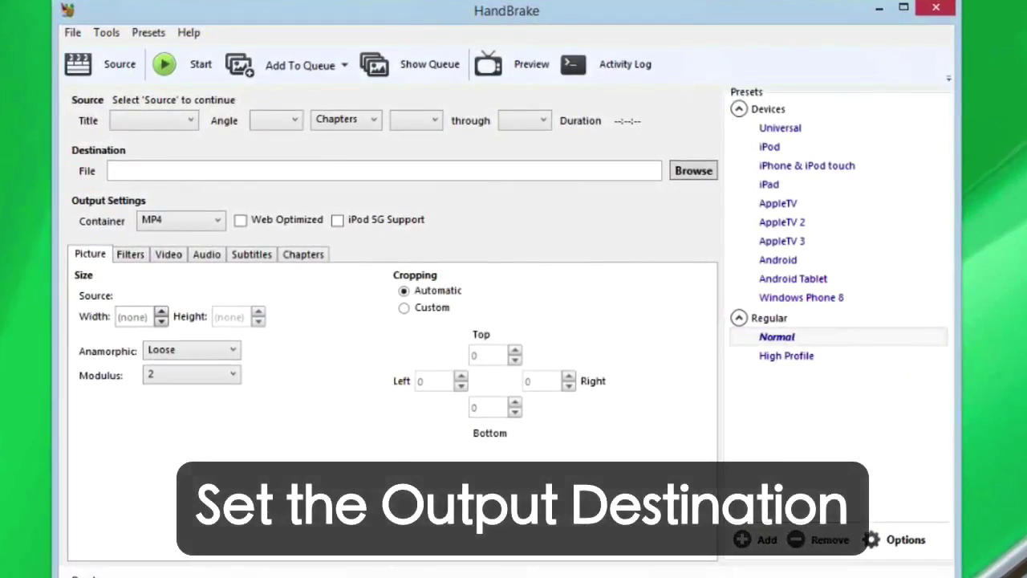
click(103, 32)
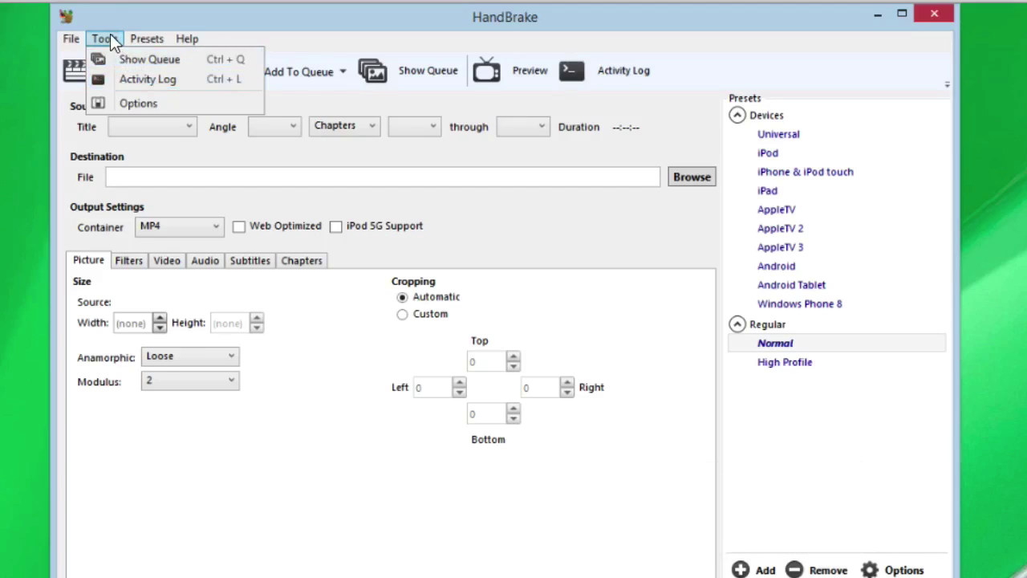
click(130, 102)
click(130, 103)
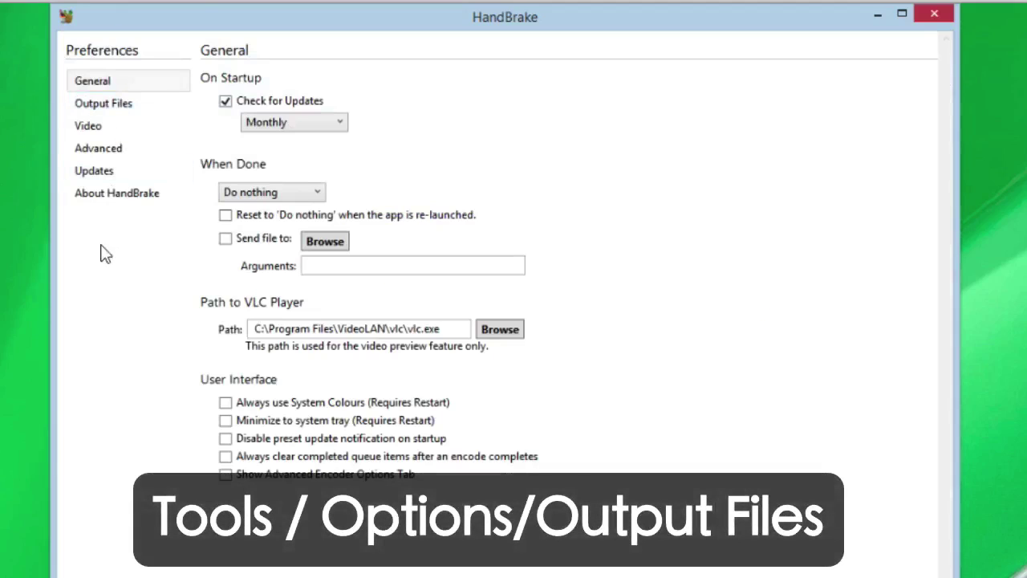
click(107, 103)
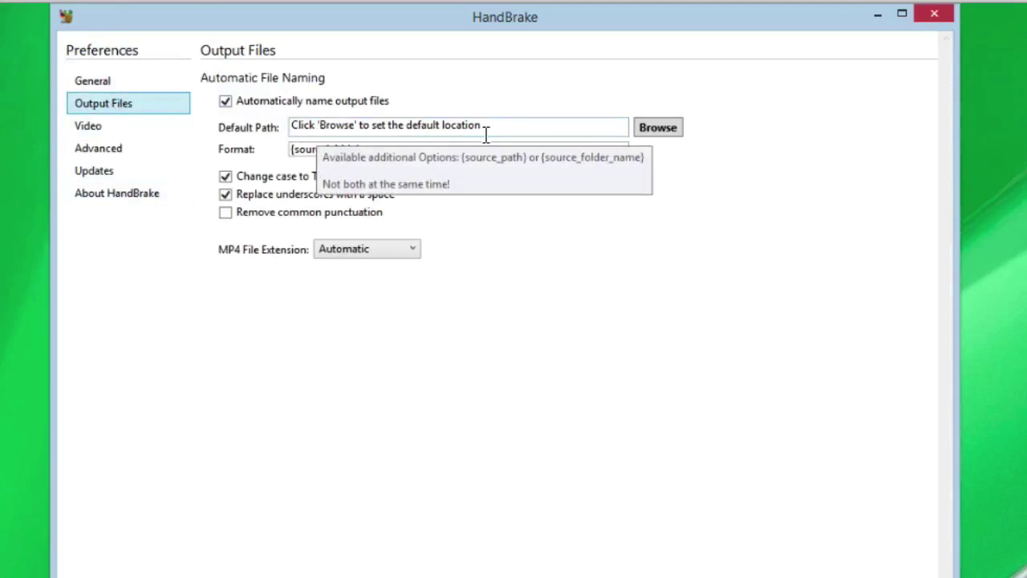
click(654, 132)
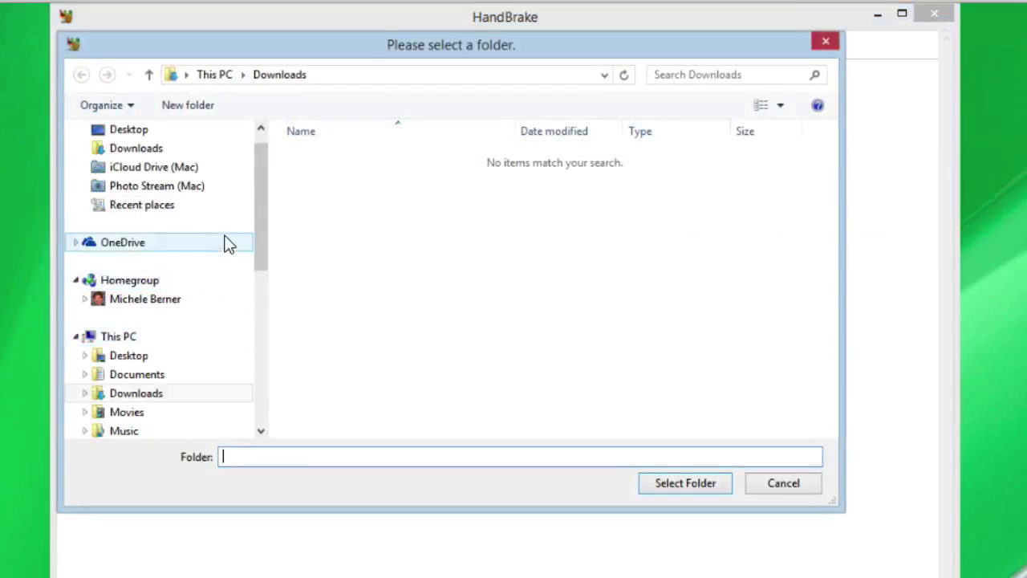
click(127, 153)
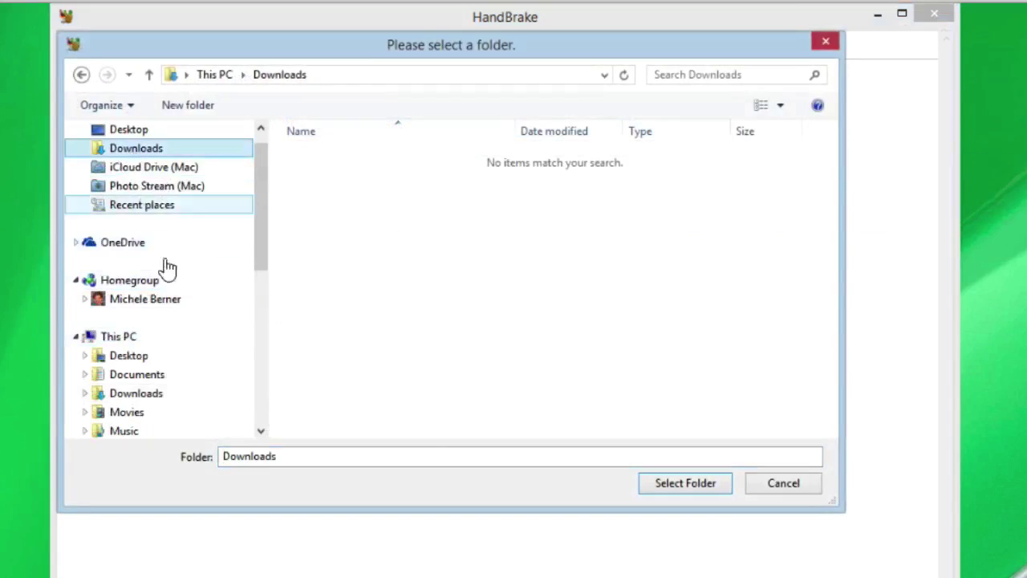
click(675, 491)
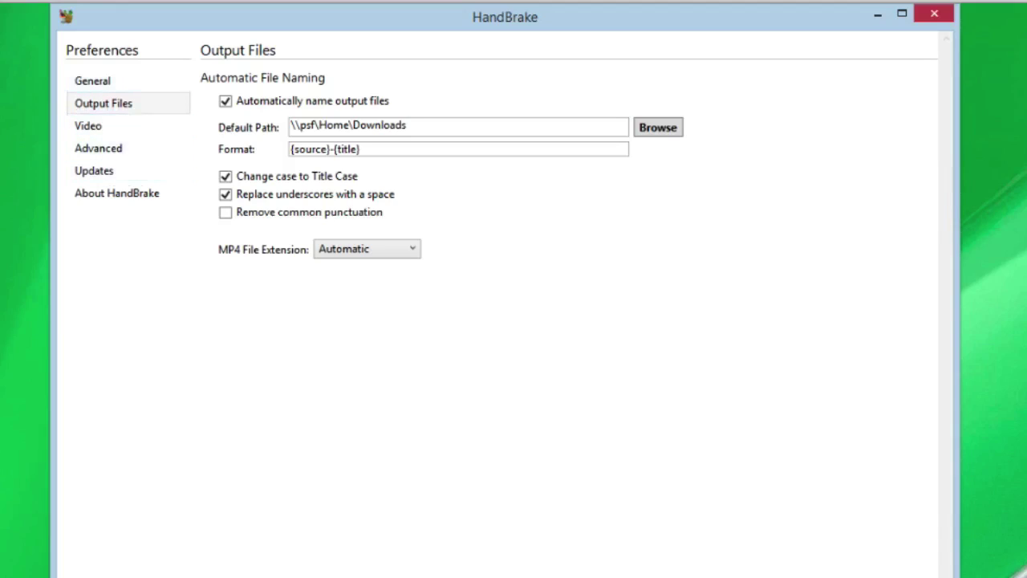
key(alt+F4)
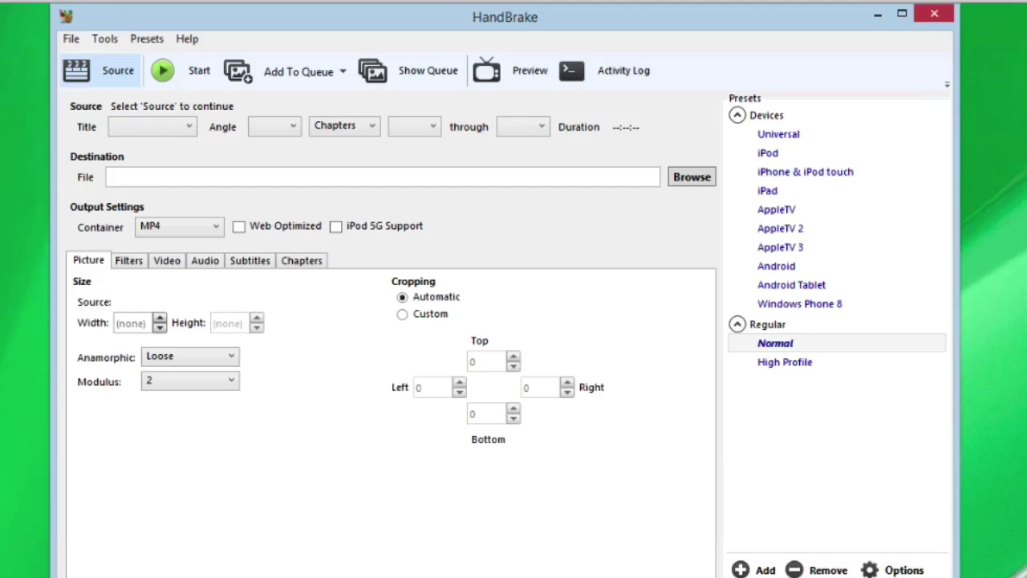
Load the VIDEO_TS folder from the BOWFINGER (W:) disc as the HandBrake source.
click(100, 70)
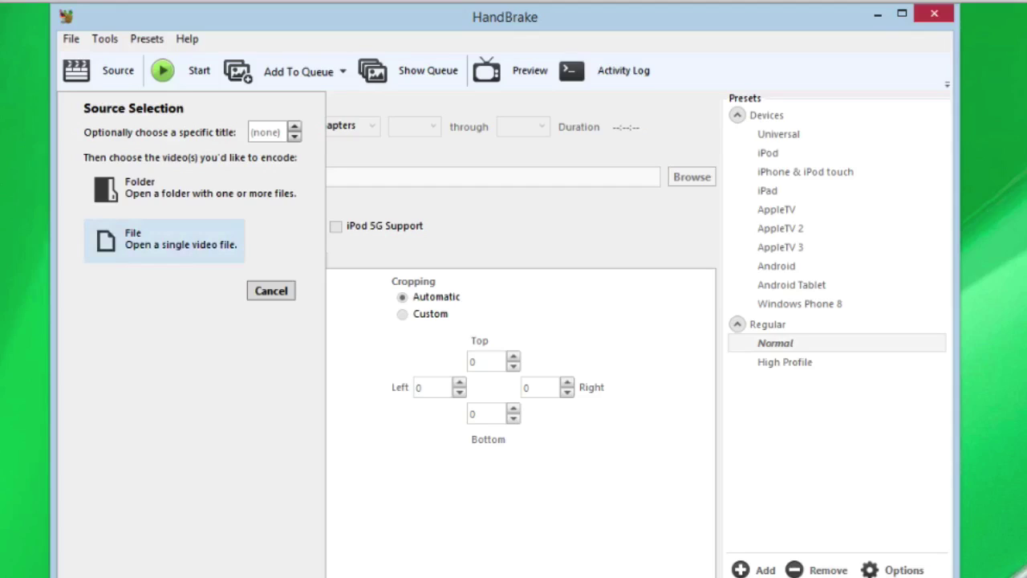
click(193, 188)
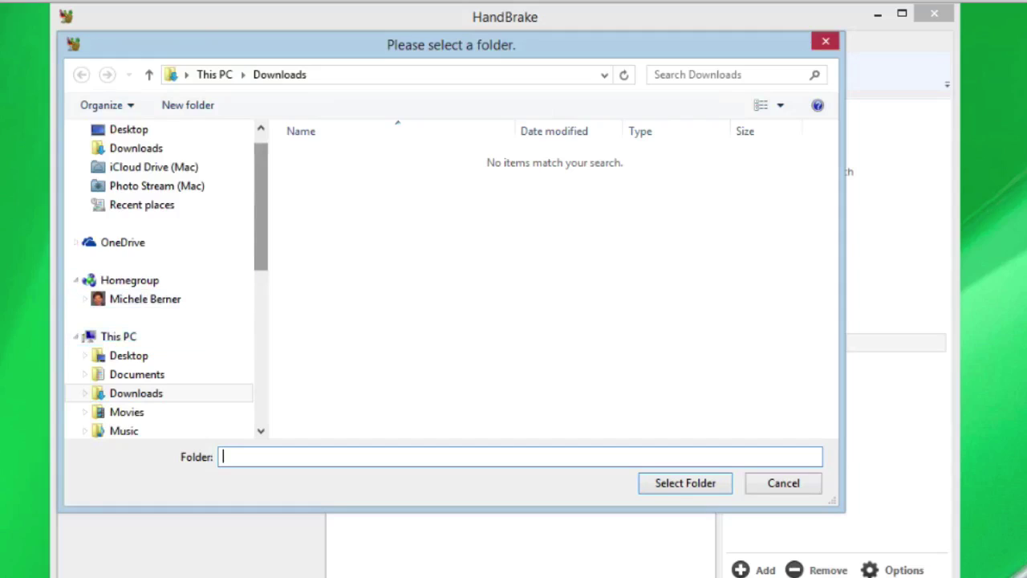
scroll(161, 288, down, 5)
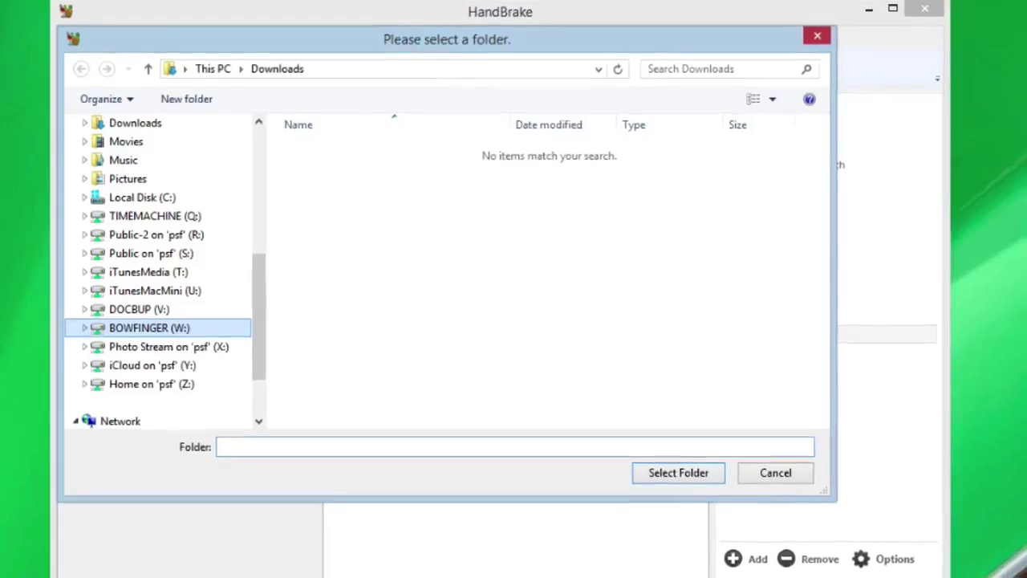
key(Return)
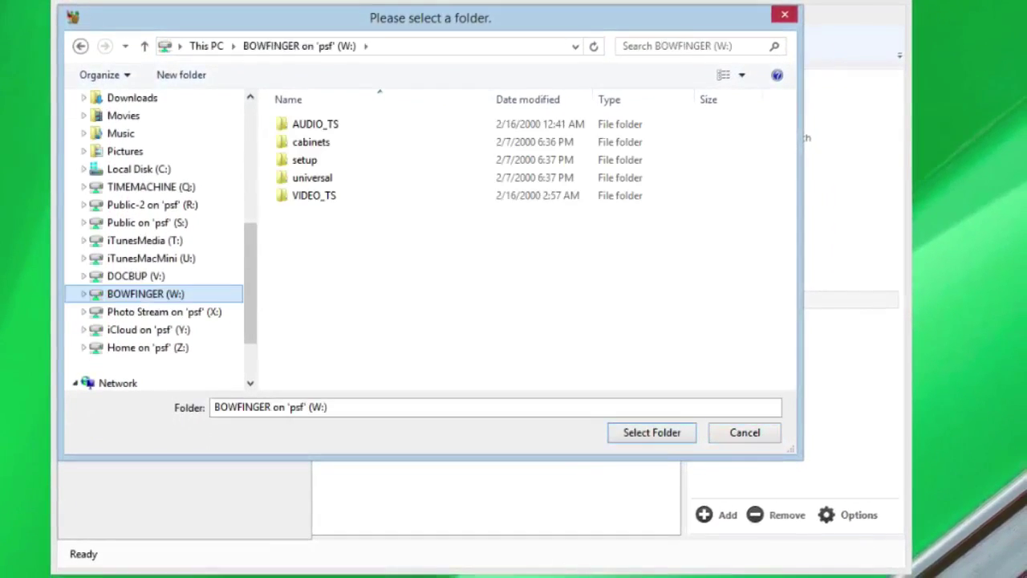
click(314, 195)
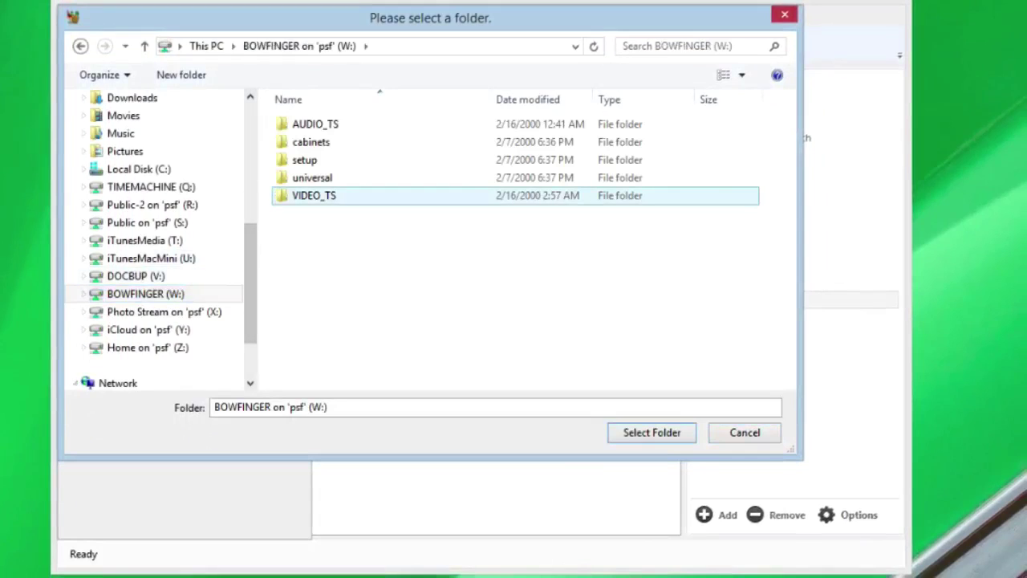
click(313, 196)
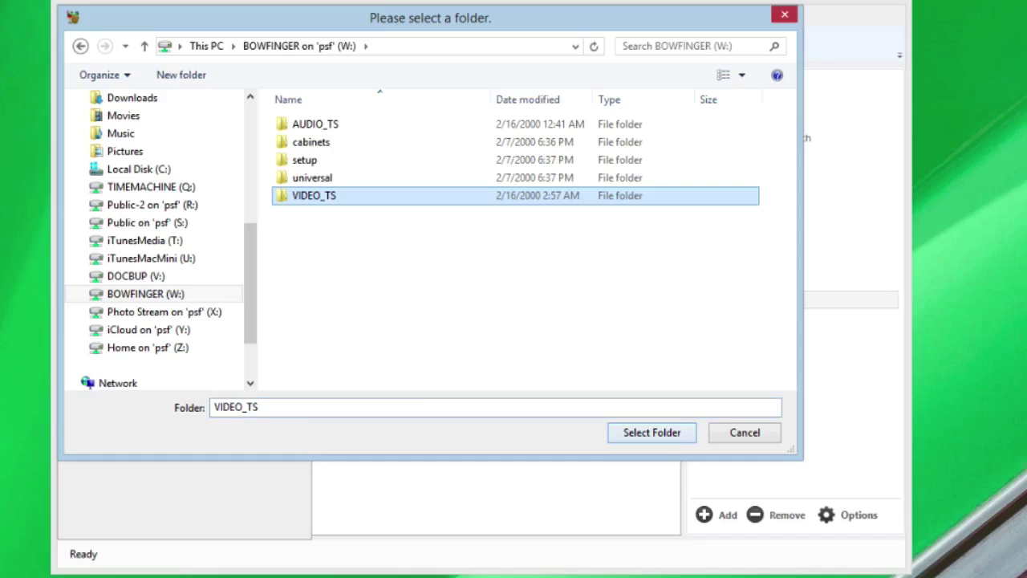
click(652, 432)
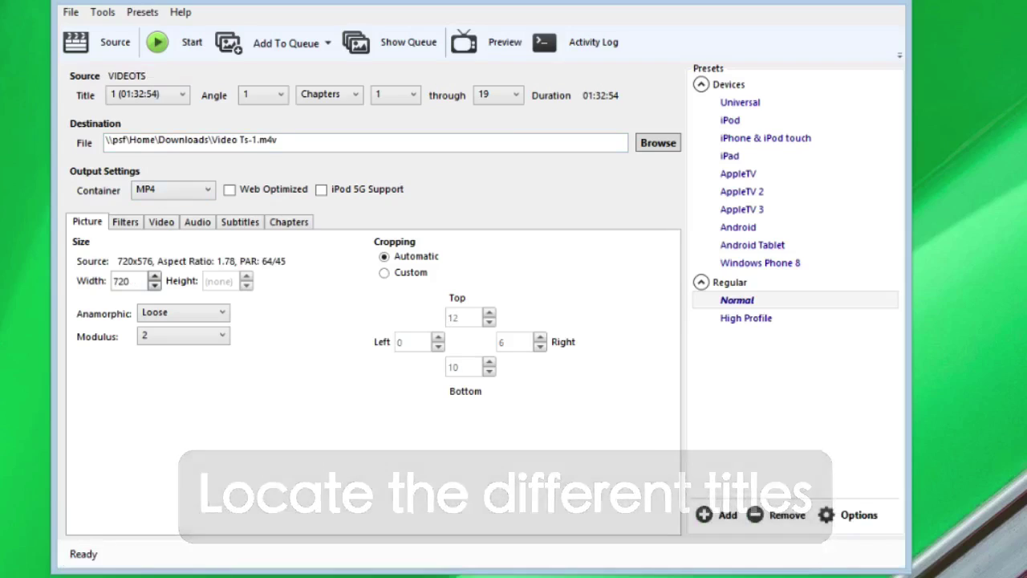
Review the titles found on the source and select title 2 (00:23:27).
click(148, 95)
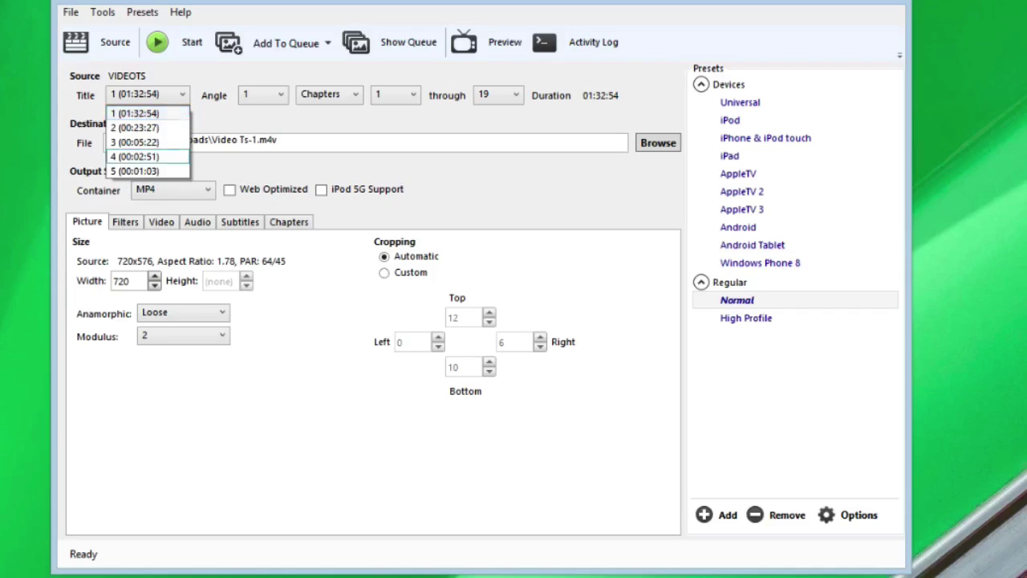
key(Escape)
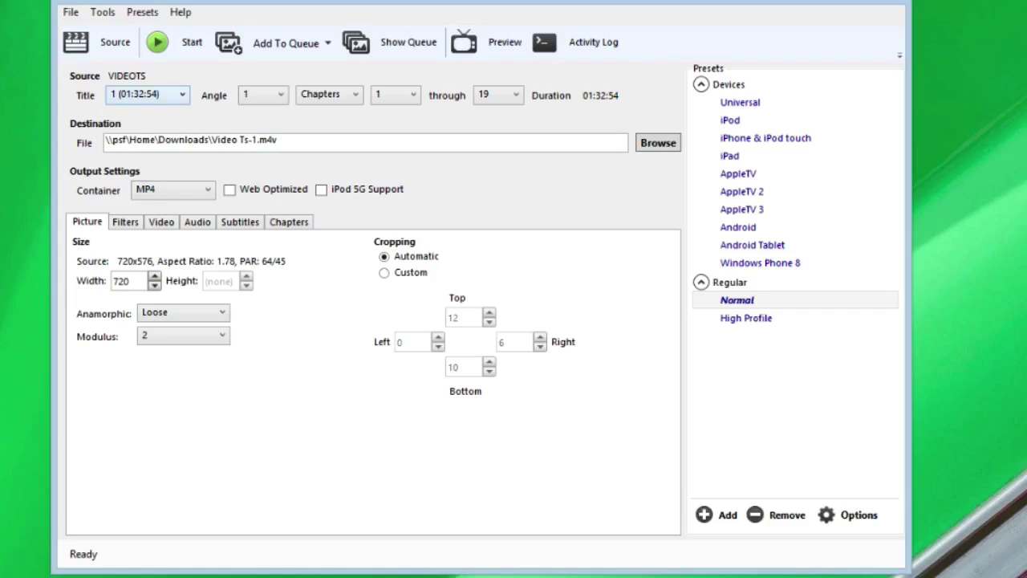
click(147, 95)
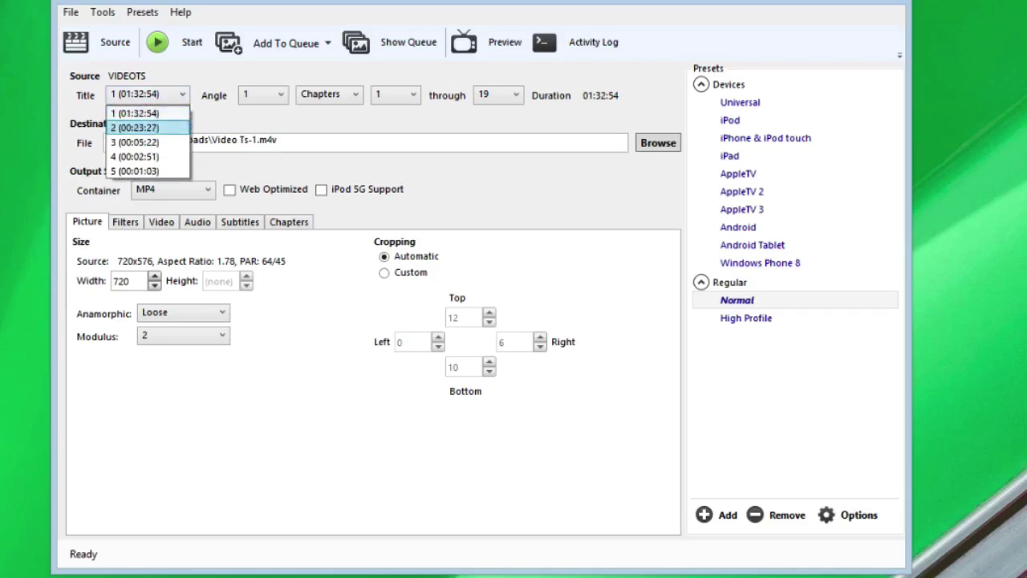
key(Return)
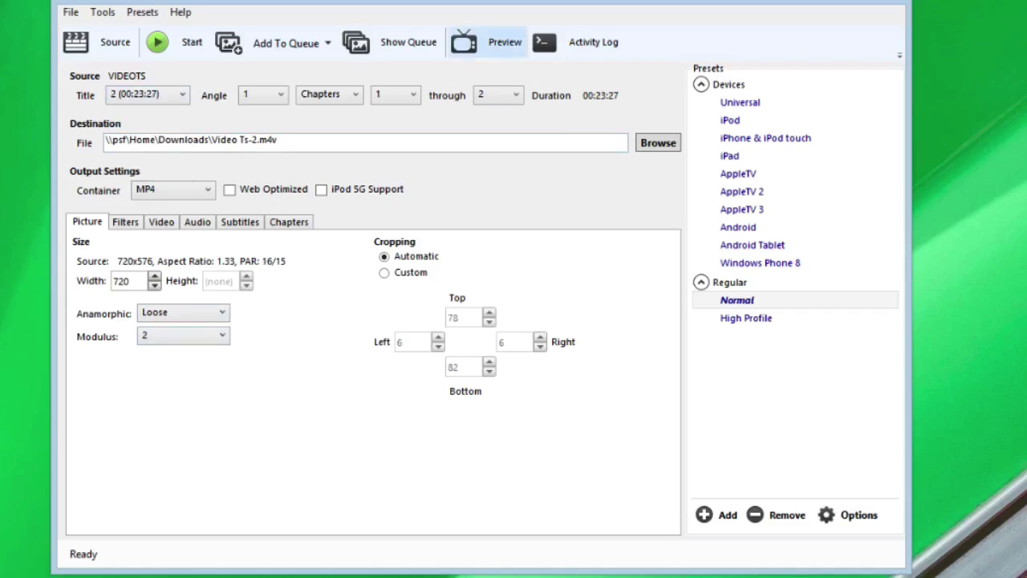
Play a 10-second preview of title 2 in VLC, accepting the default network access policy, and close the player and preview windows.
click(486, 42)
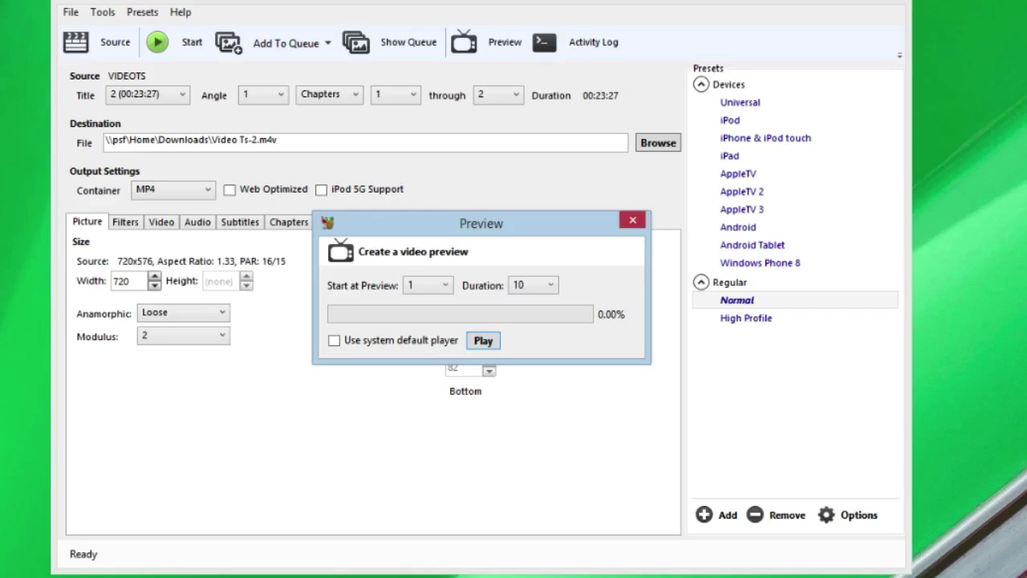
click(483, 341)
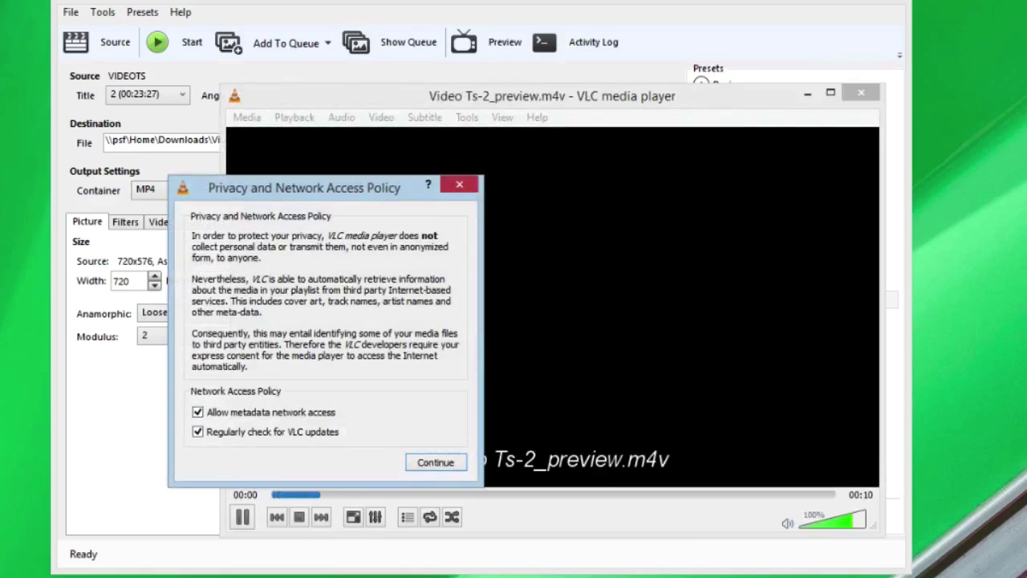
click(436, 463)
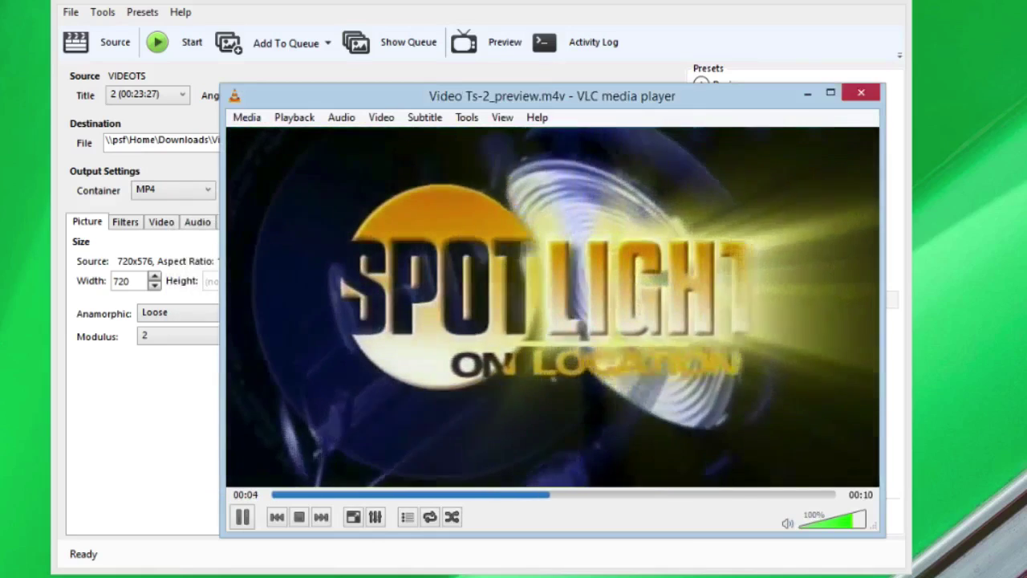
key(XF86AudioMute)
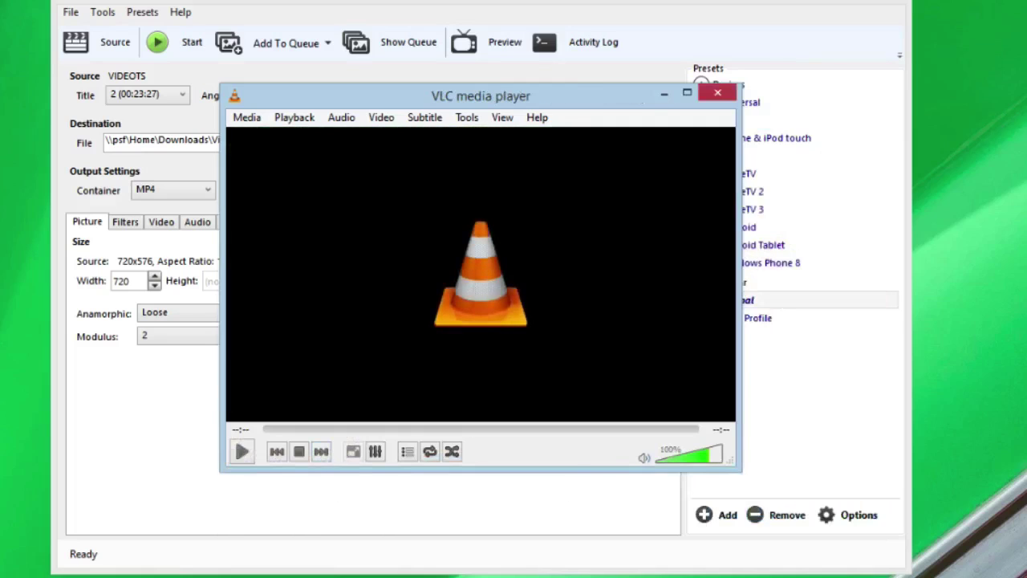
click(718, 92)
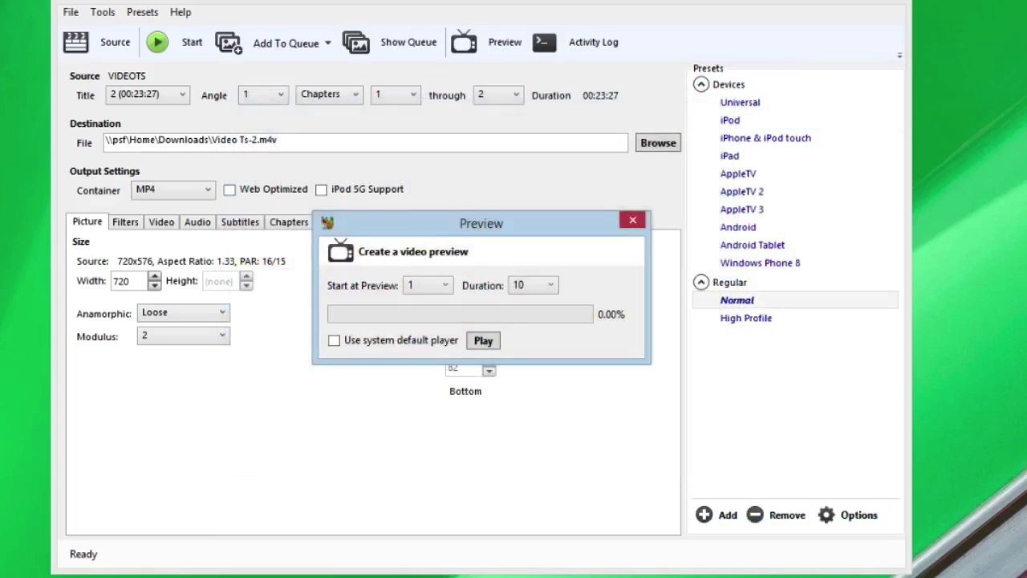
key(alt+F4)
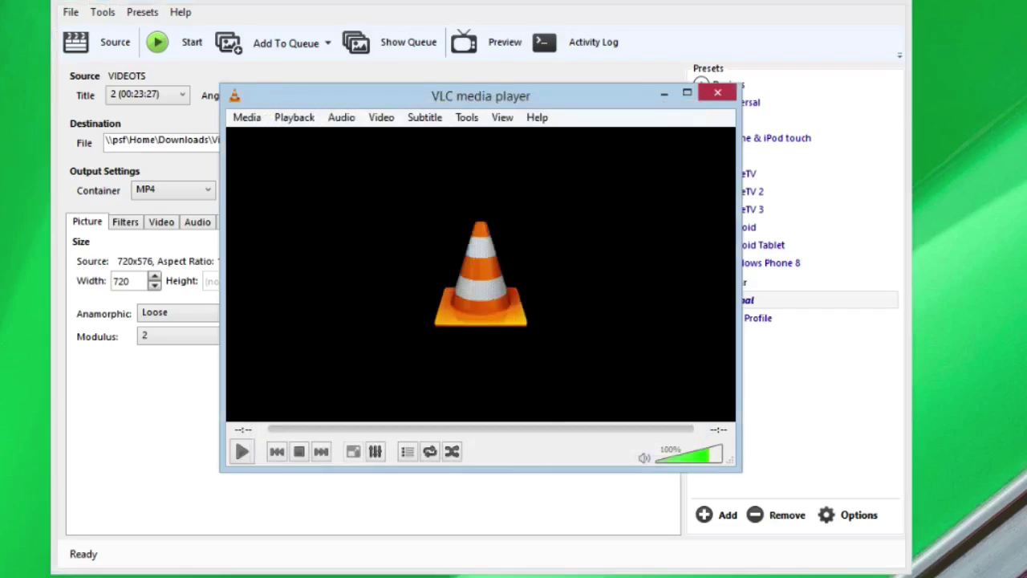
Switch to VLC media player and open the VIDEO_TS folder from the BOWFINGER (W:) disc for playback.
key(alt+m)
key(Down)
key(Down)
key(Down)
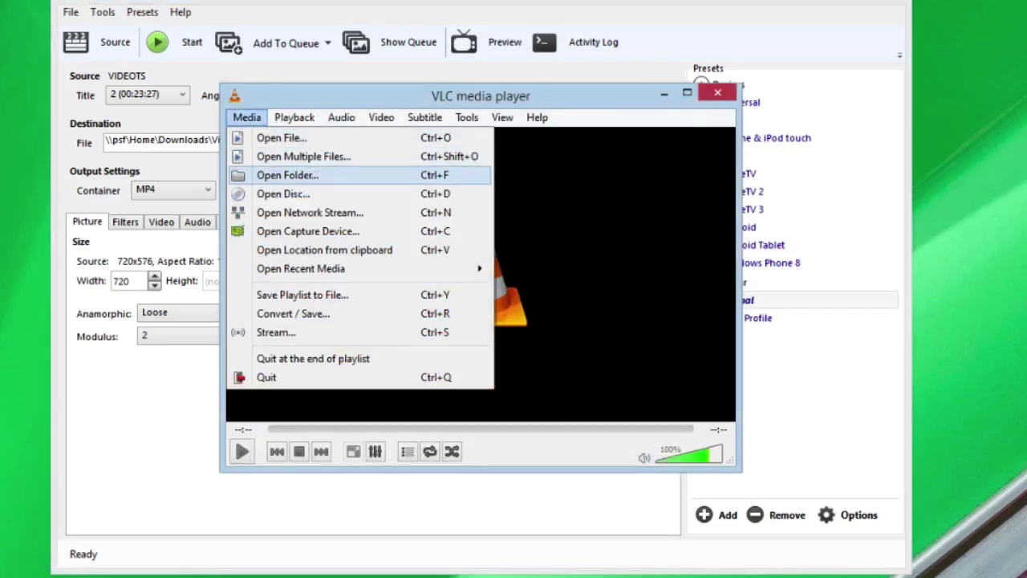
key(Return)
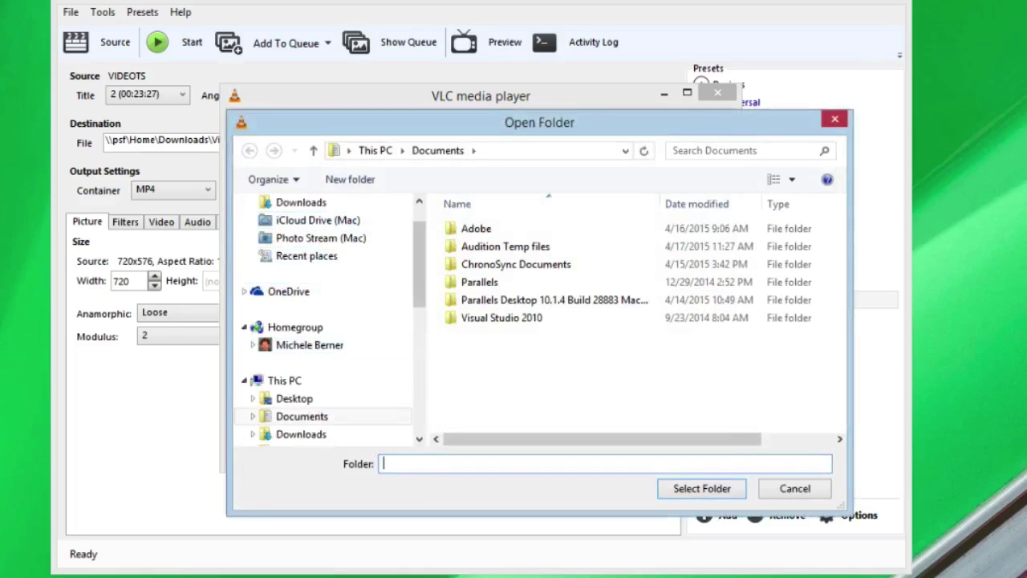
scroll(329, 401, down, 5)
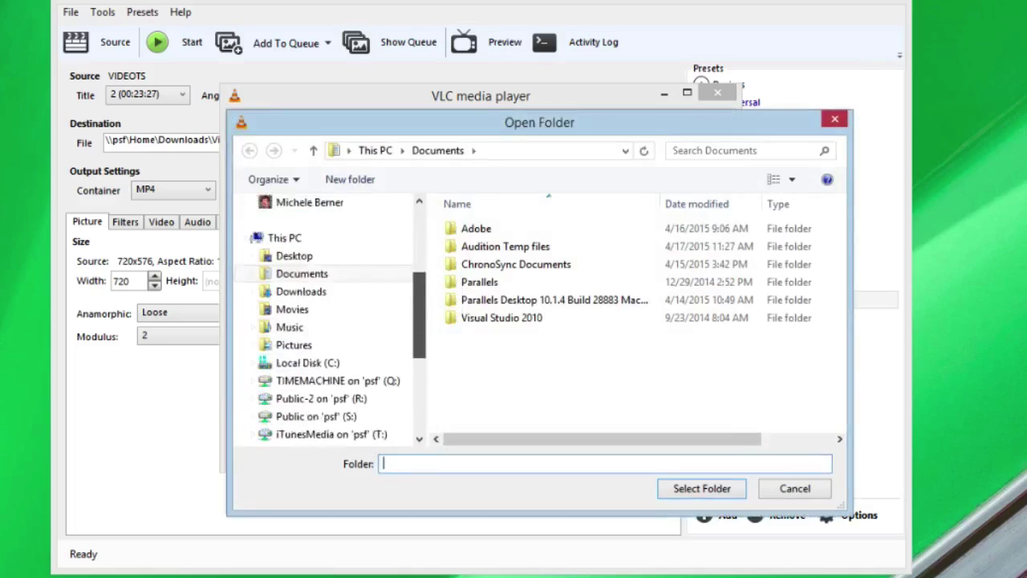
click(332, 398)
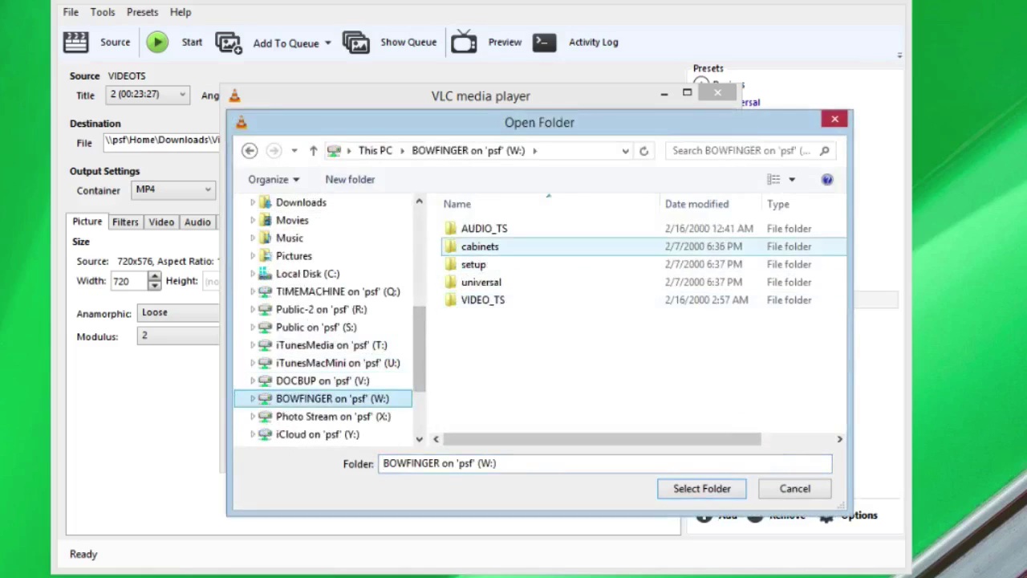
click(482, 300)
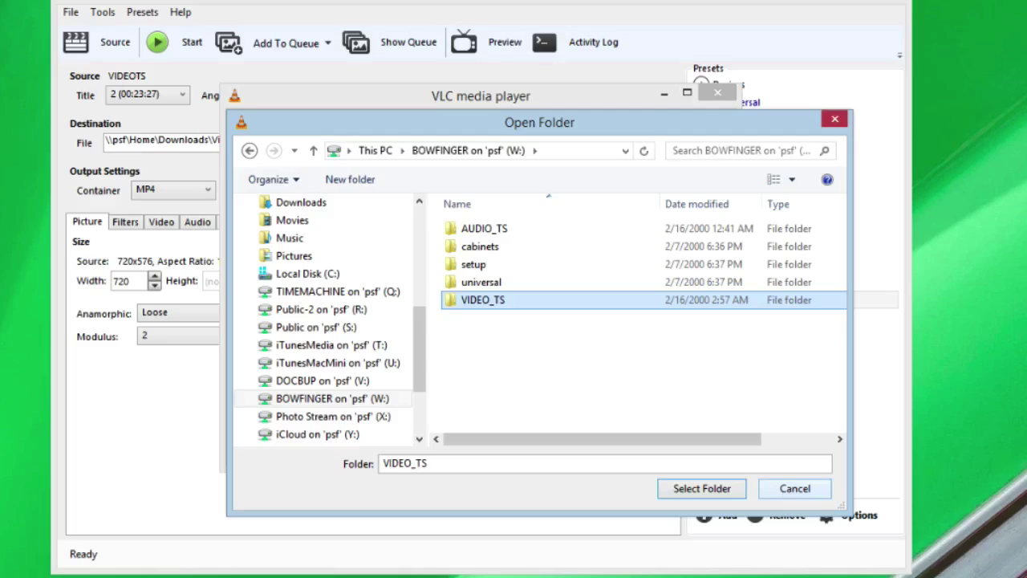
click(700, 488)
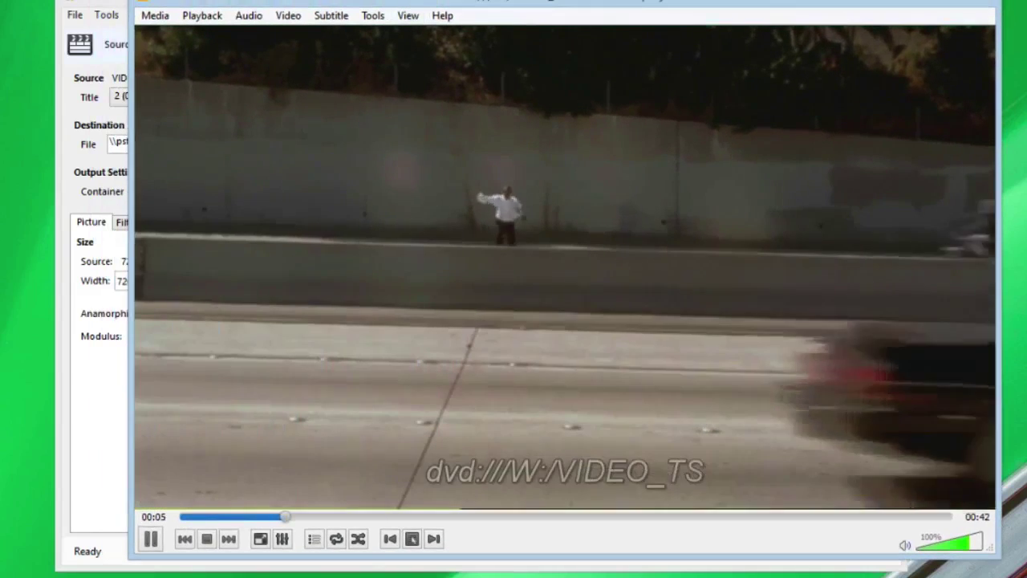
Pause the playing video and start playback of Title 2 [23:27] from the disc.
key(space)
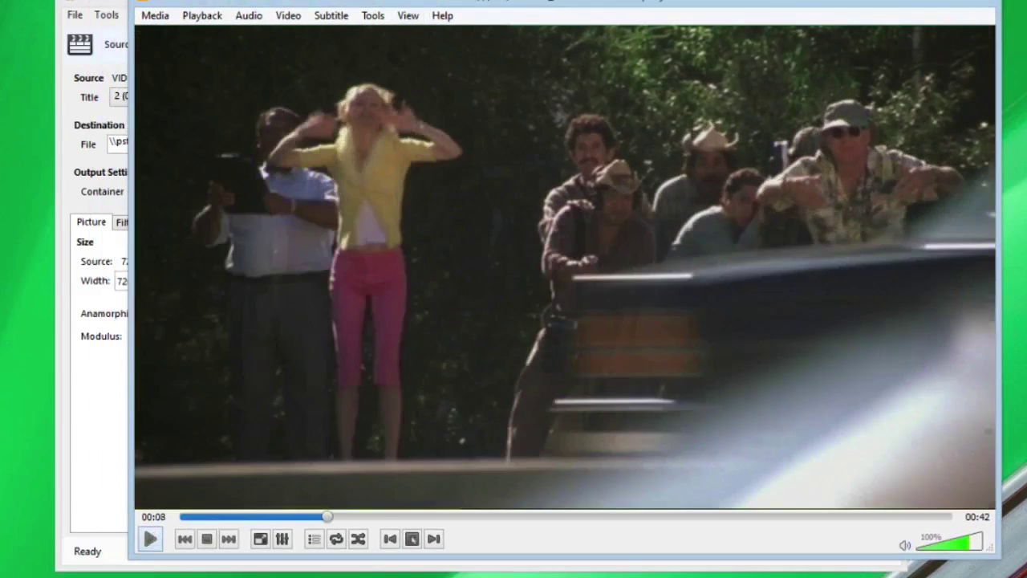
click(201, 16)
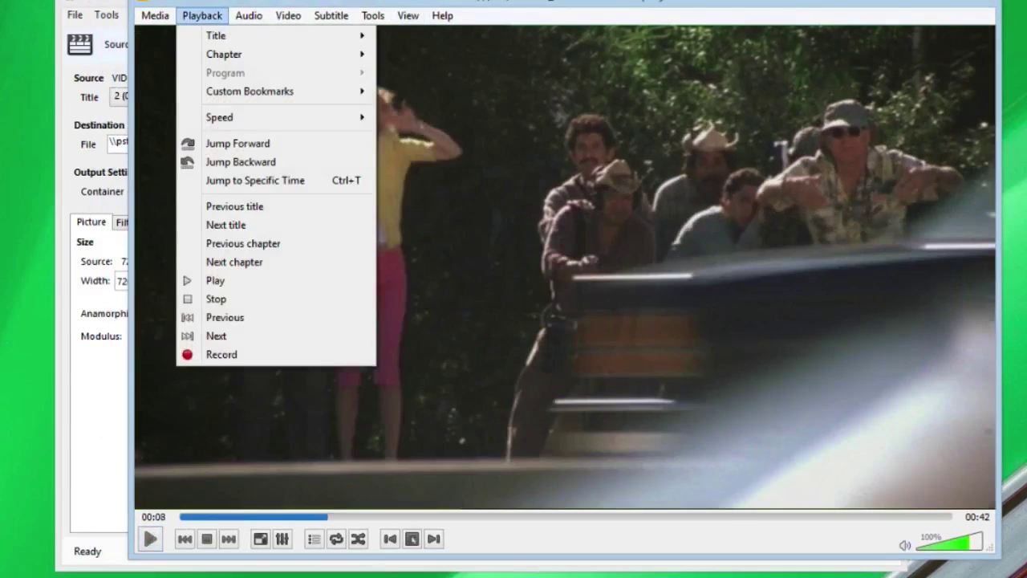
mouse_move(216, 35)
key(Down)
key(Down)
key(Down)
key(Down)
key(Down)
key(Down)
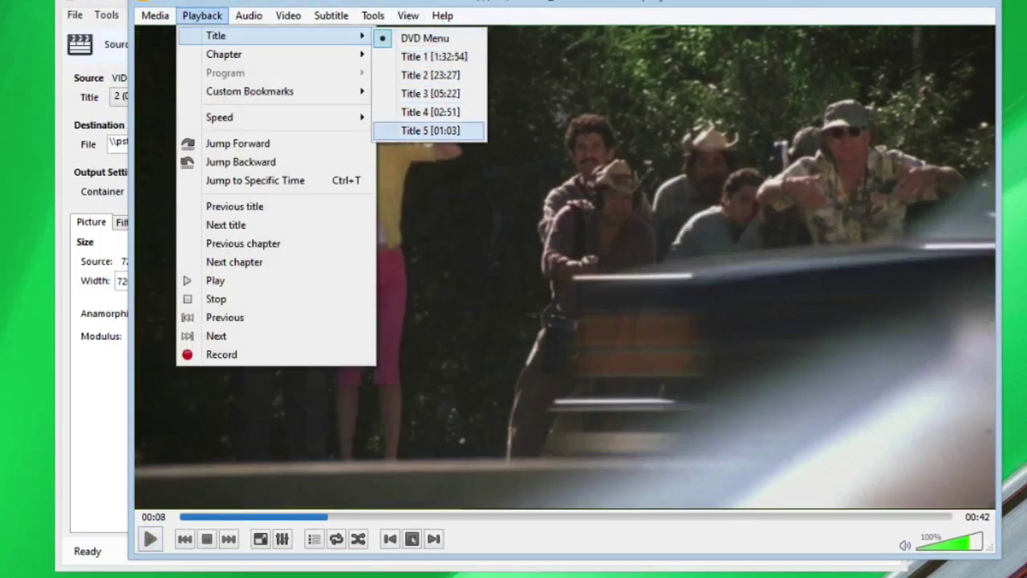
key(Down)
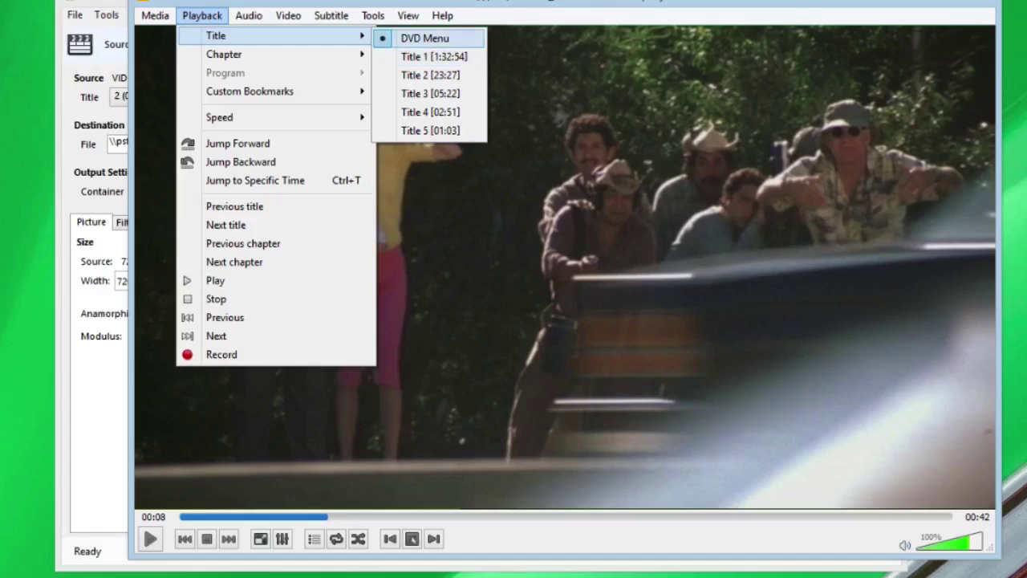
key(Up)
key(Up)
key(Up)
key(Up)
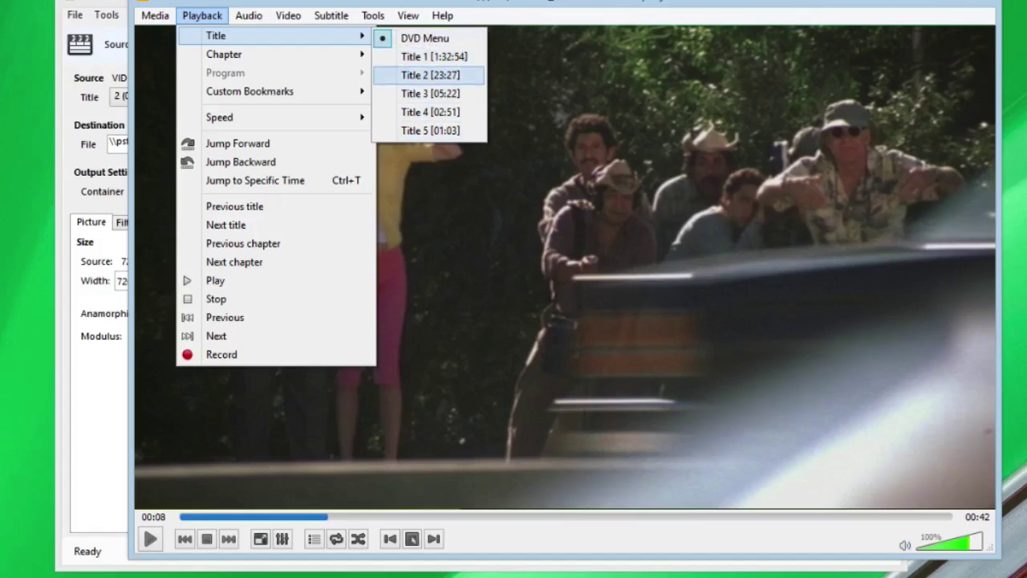
key(Return)
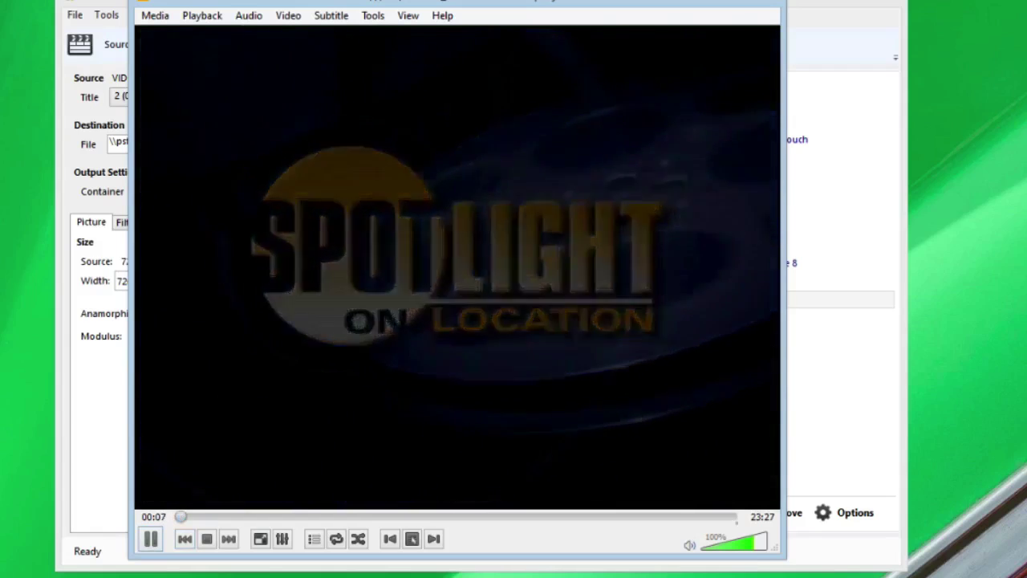
Pause title 2, play Title 3 [05:22] instead, and skip ahead through it to check its content.
key(space)
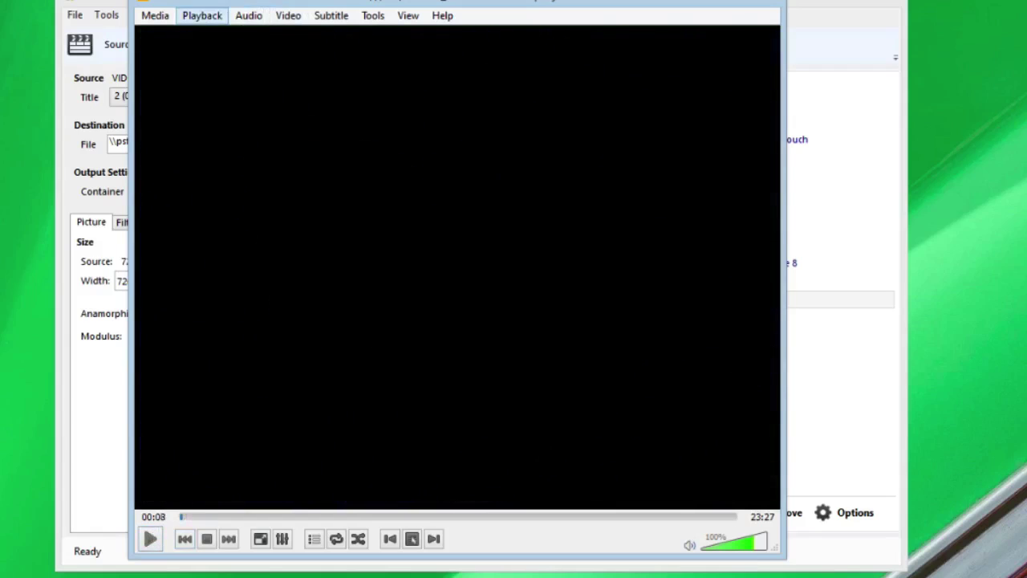
click(201, 15)
mouse_move(232, 53)
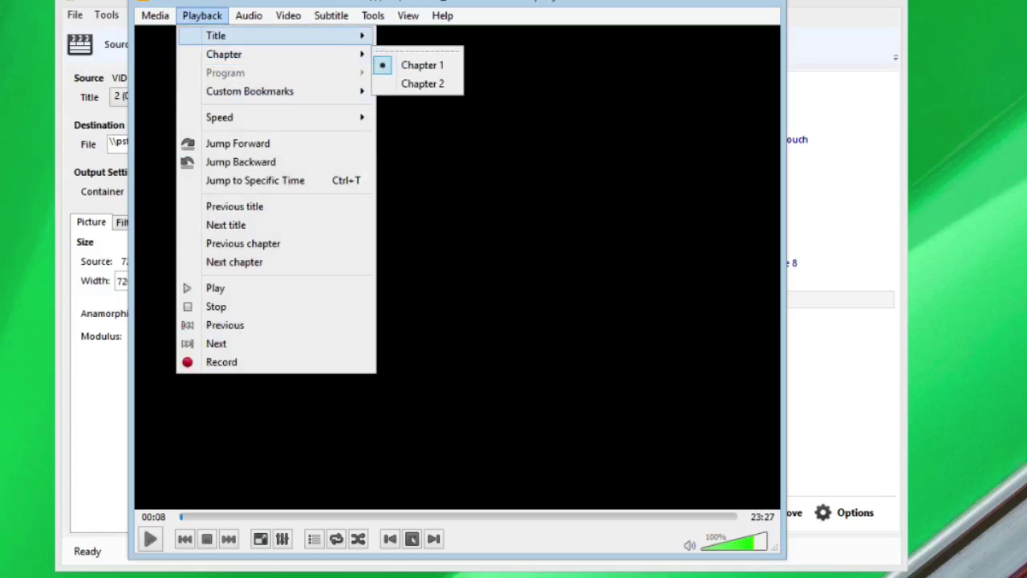
mouse_move(274, 36)
click(431, 93)
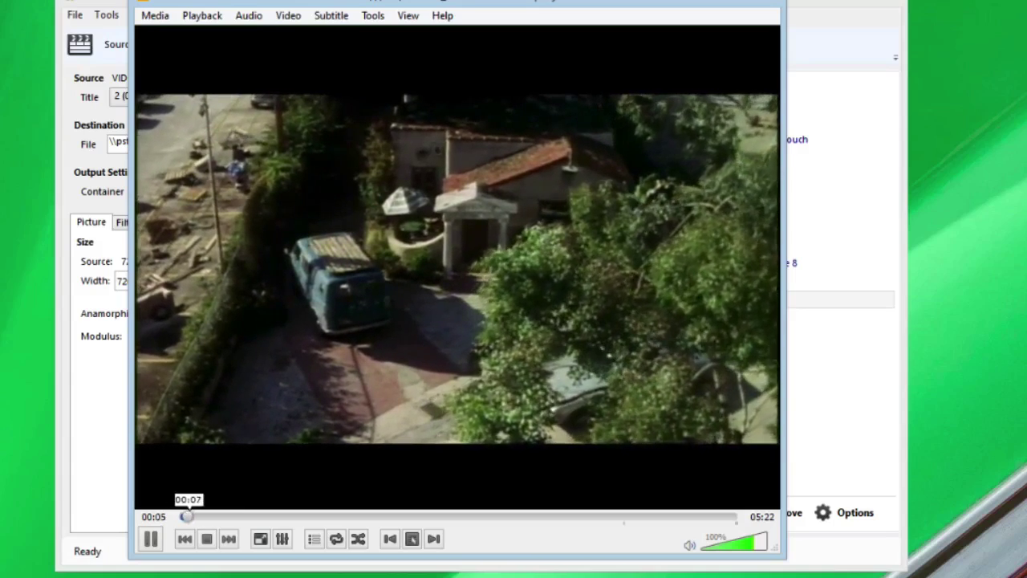
drag(187, 517, 276, 517)
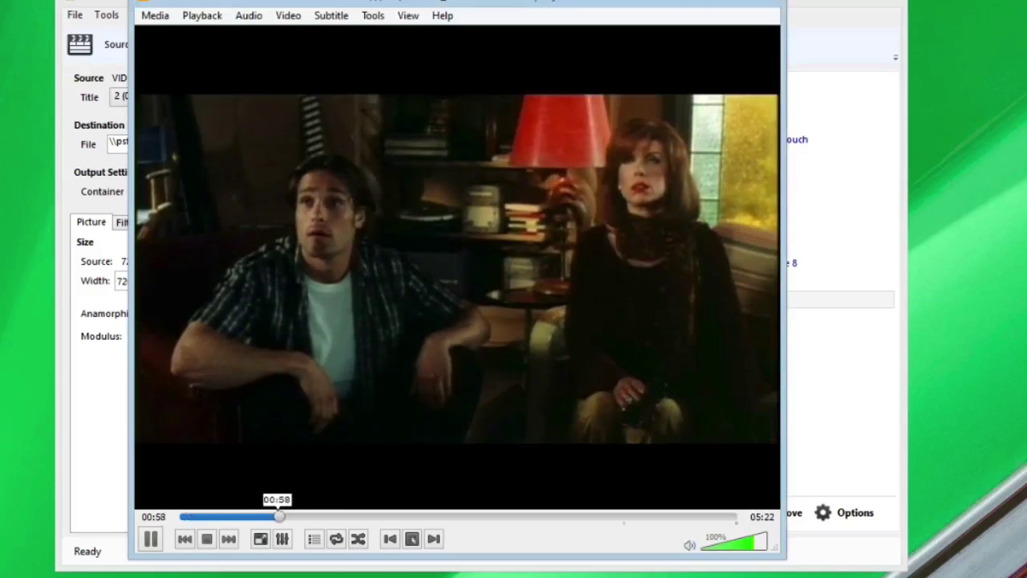
drag(277, 516, 396, 517)
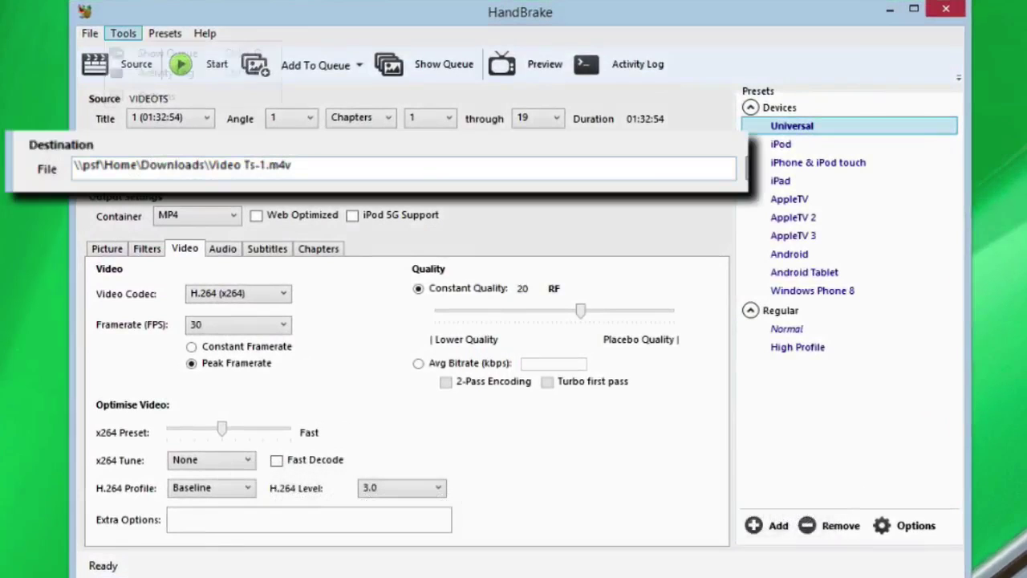
In HandBrake, rename the destination file for title 1 as Bowfinger.m4v, keeping the Downloads folder path.
click(122, 33)
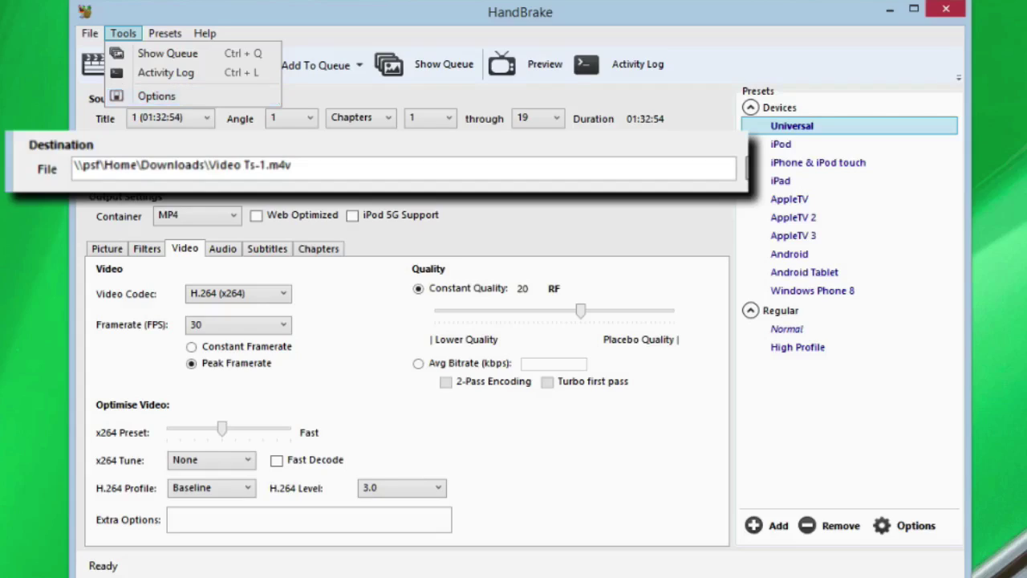
click(228, 165)
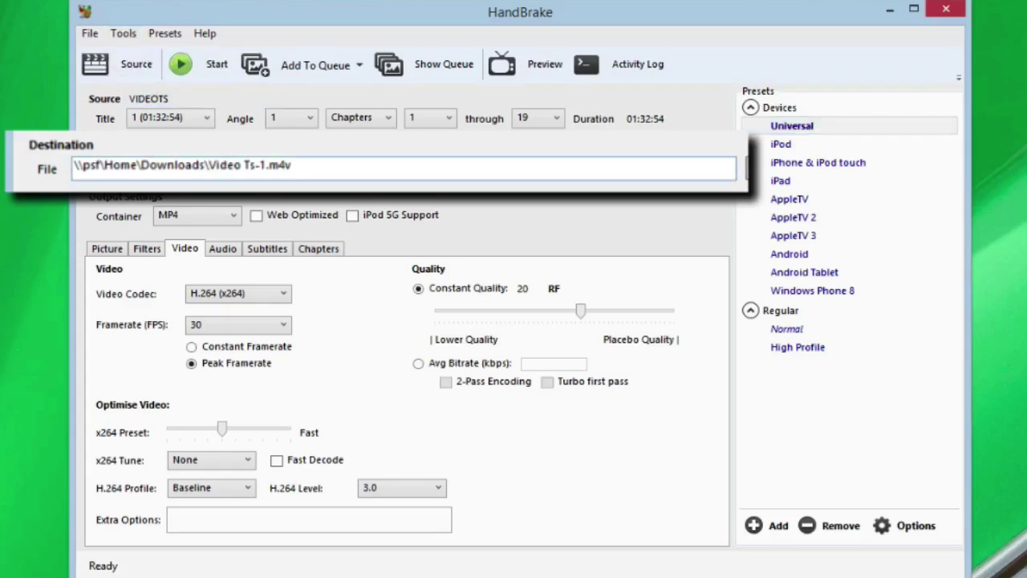
click(259, 165)
key(Delete)
key(BackSpace)
key(BackSpace)
key(BackSpace)
key(BackSpace)
key(BackSpace)
key(BackSpace)
key(BackSpace)
key(BackSpace)
key(BackSpace)
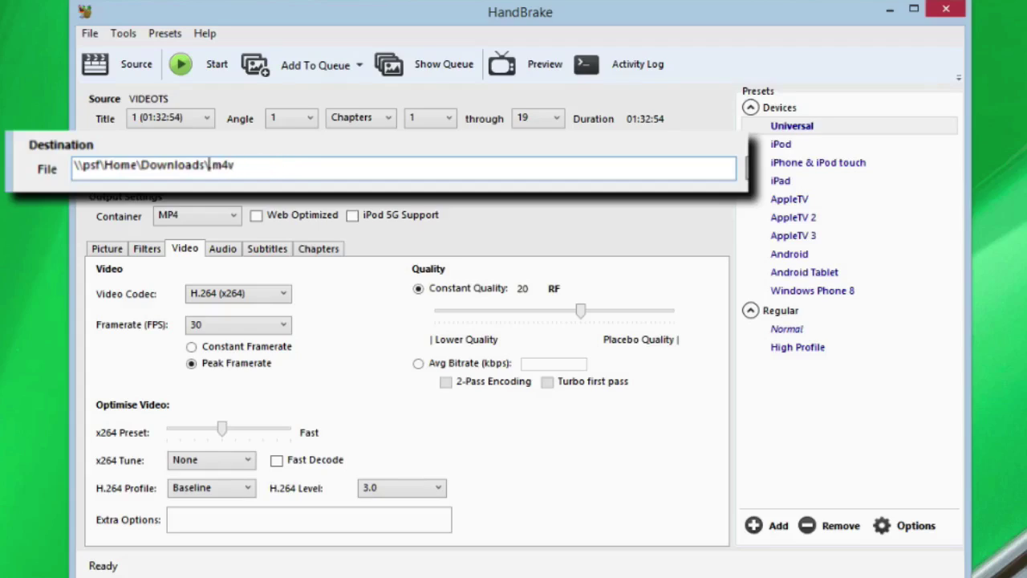
text(Bowfinger)
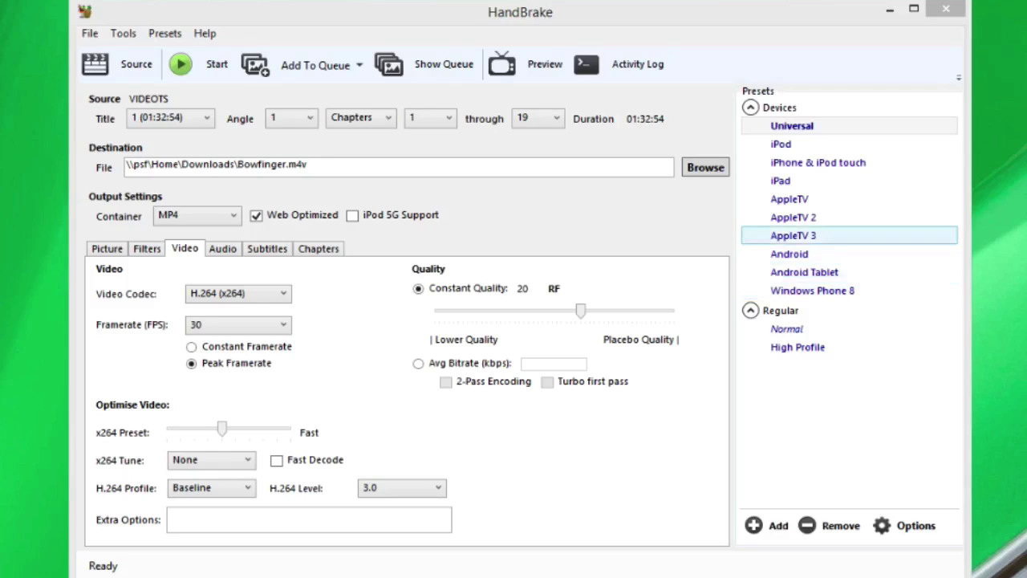
Compare the video settings of the AppleTV 3 and Universal presets, and apply the High Profile preset.
click(793, 236)
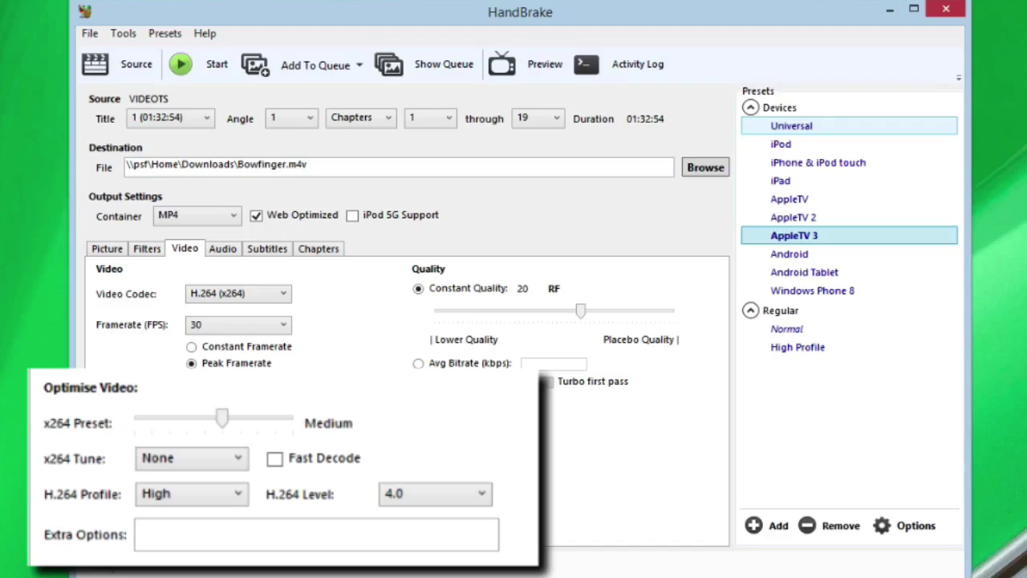
click(792, 126)
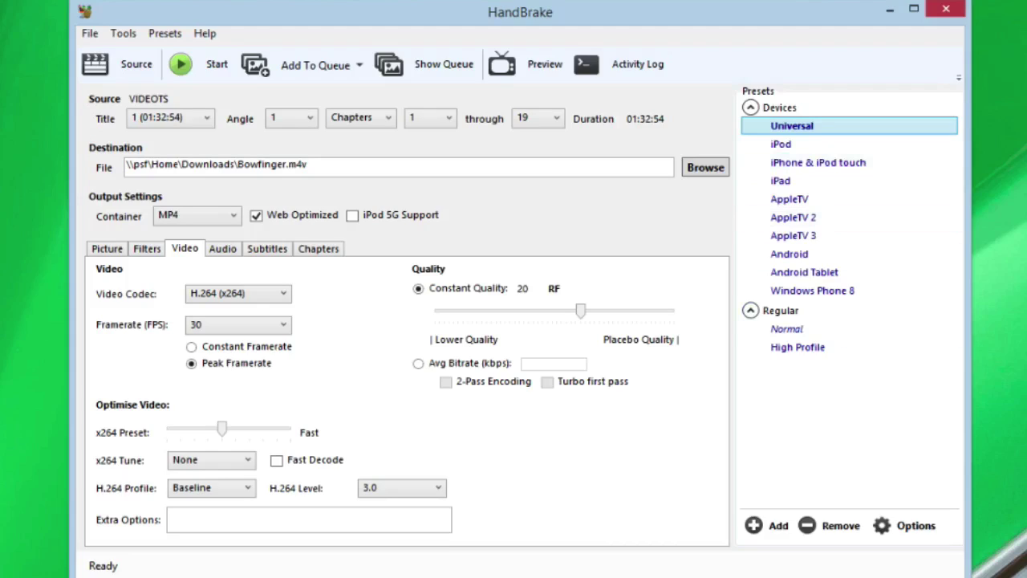
click(798, 347)
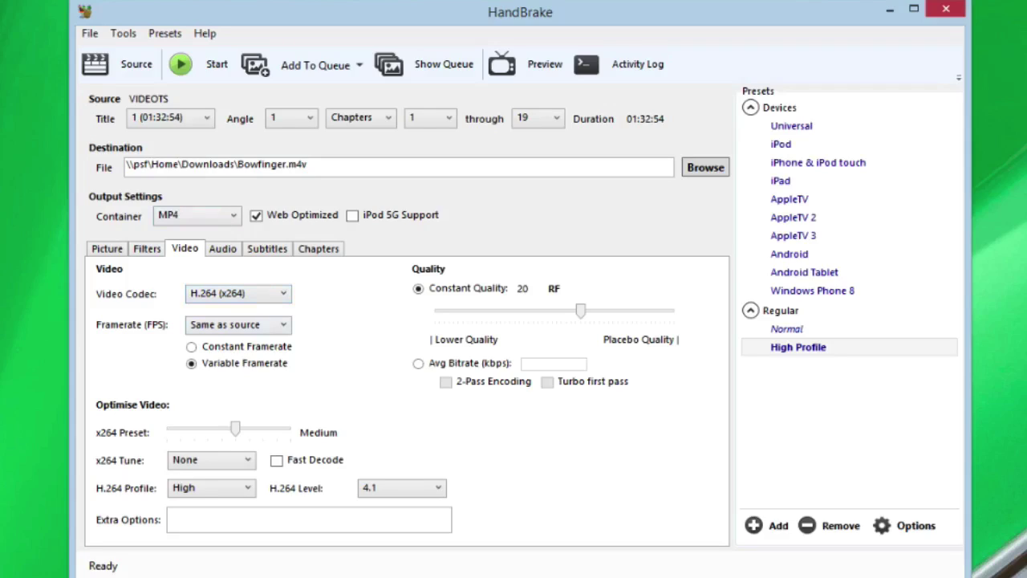
Set the bitrate of the AAC (avcodec) audio track to 192.
click(222, 248)
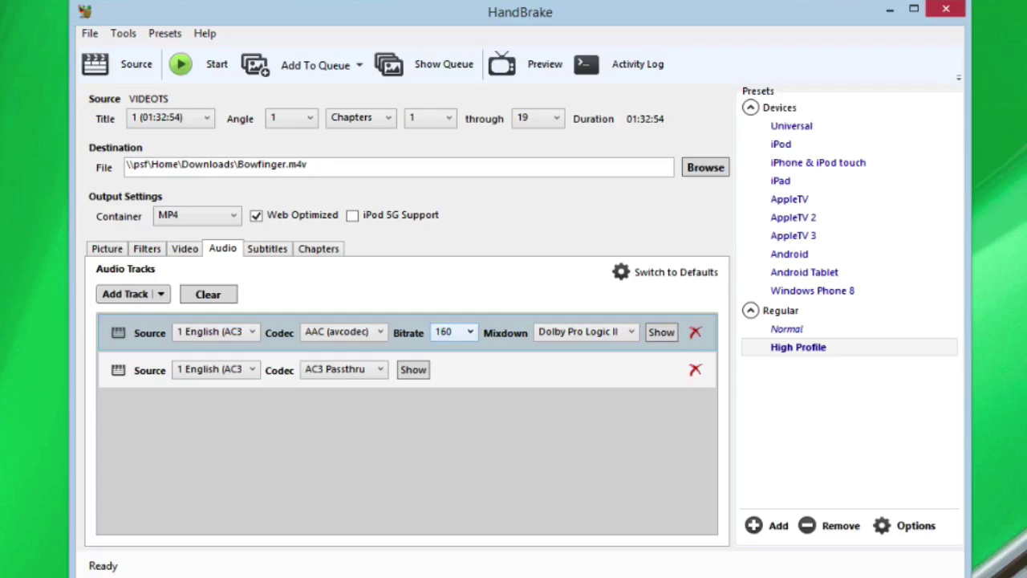
click(454, 331)
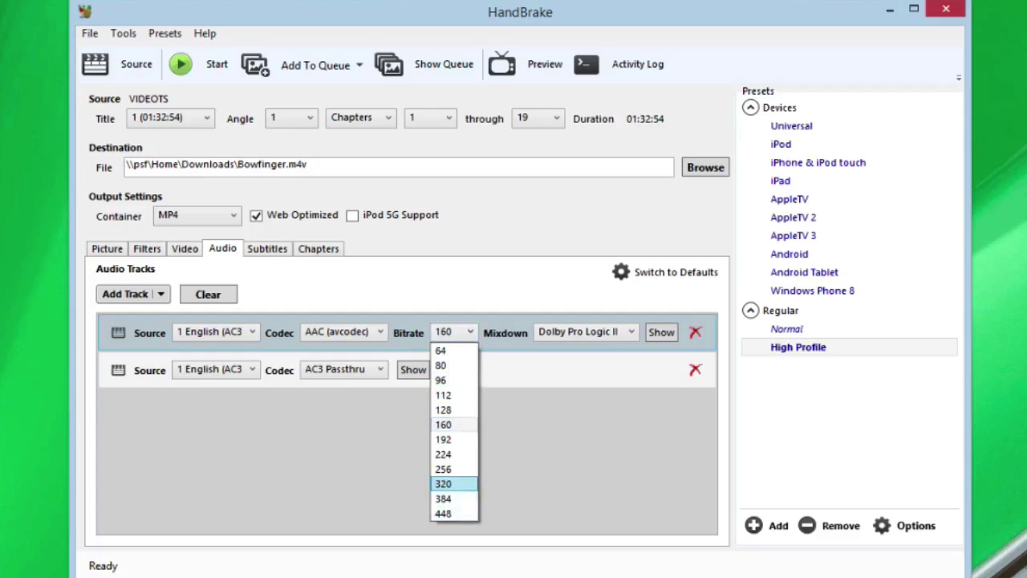
click(453, 484)
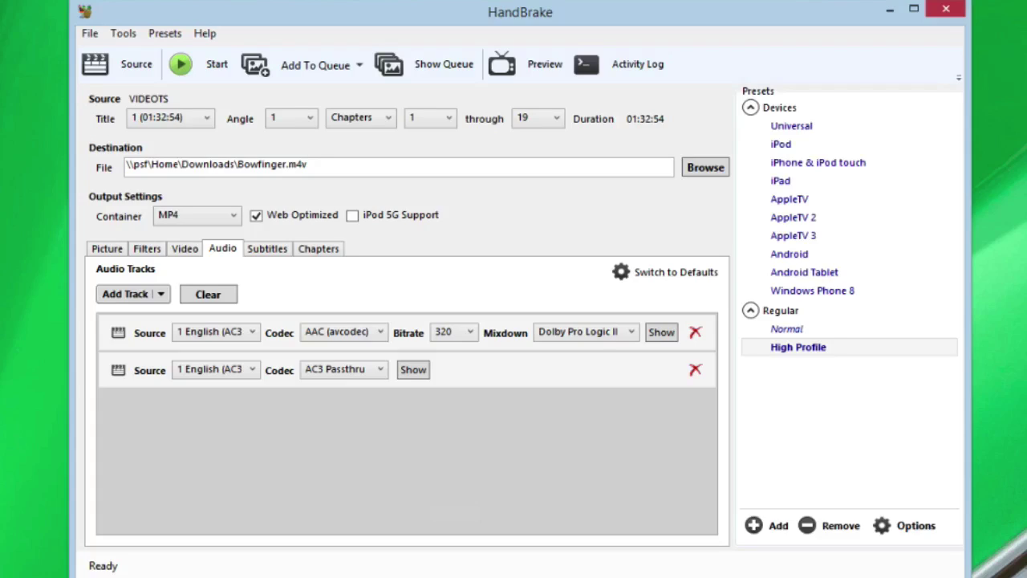
key(Up)
key(Up)
key(Up)
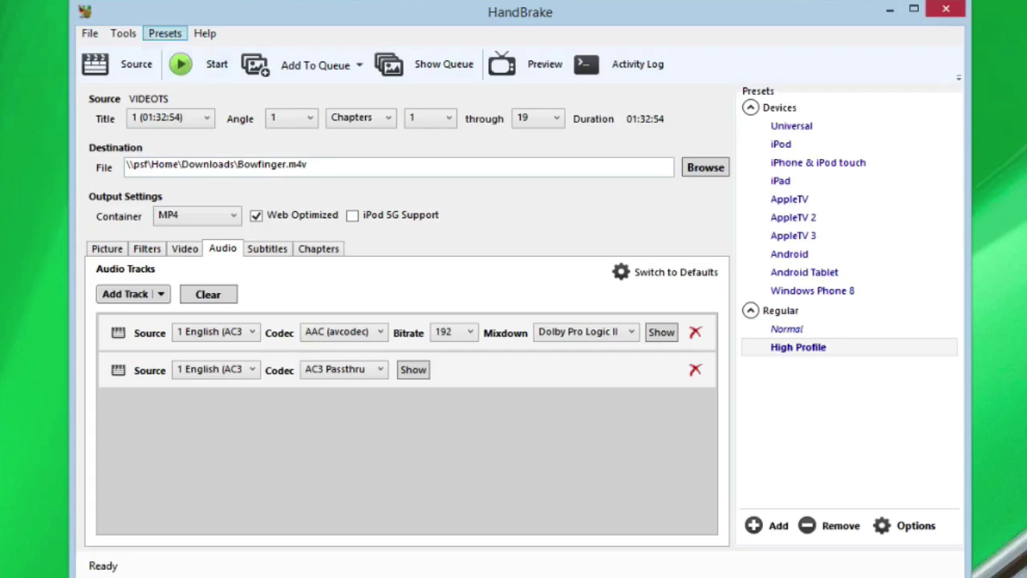
click(165, 33)
mouse_move(193, 53)
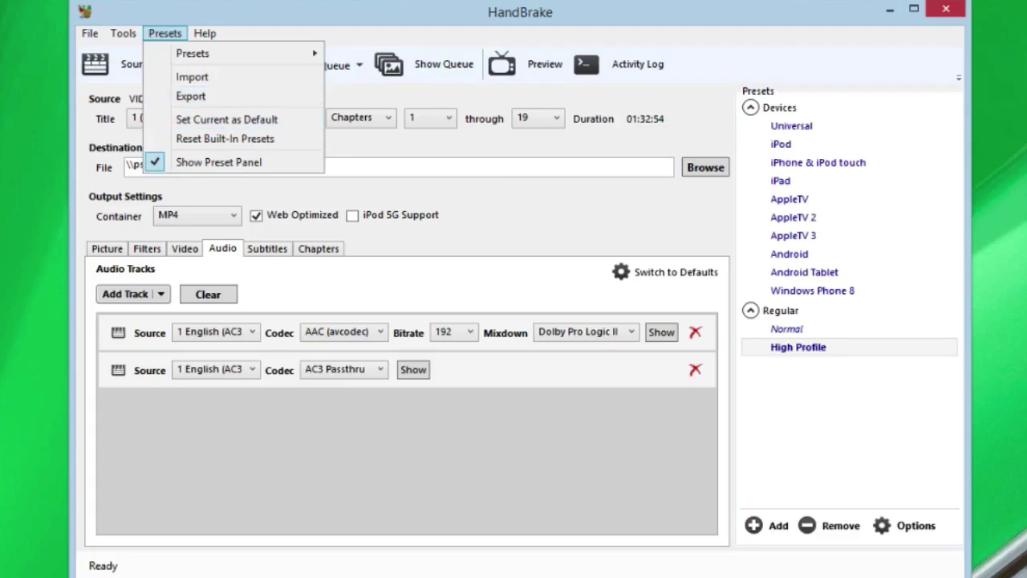
key(Escape)
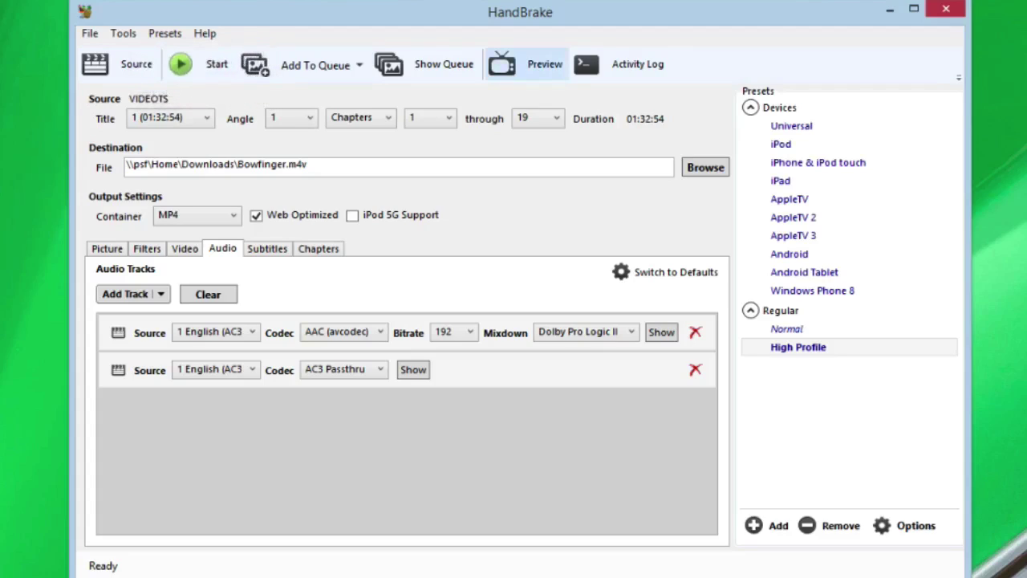
Open the video preview settings, examine the available durations, and close them without creating a preview.
click(528, 64)
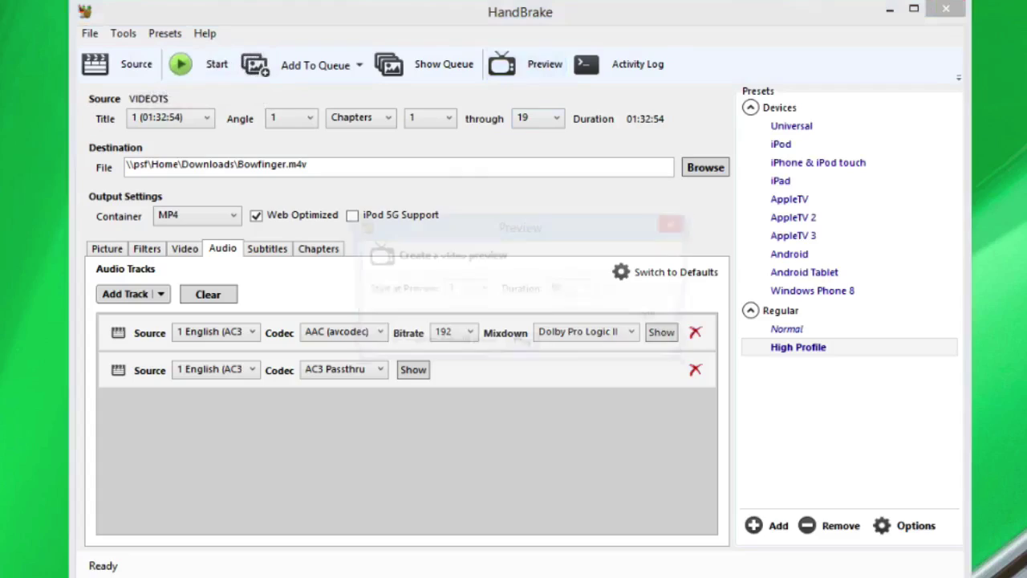
click(575, 289)
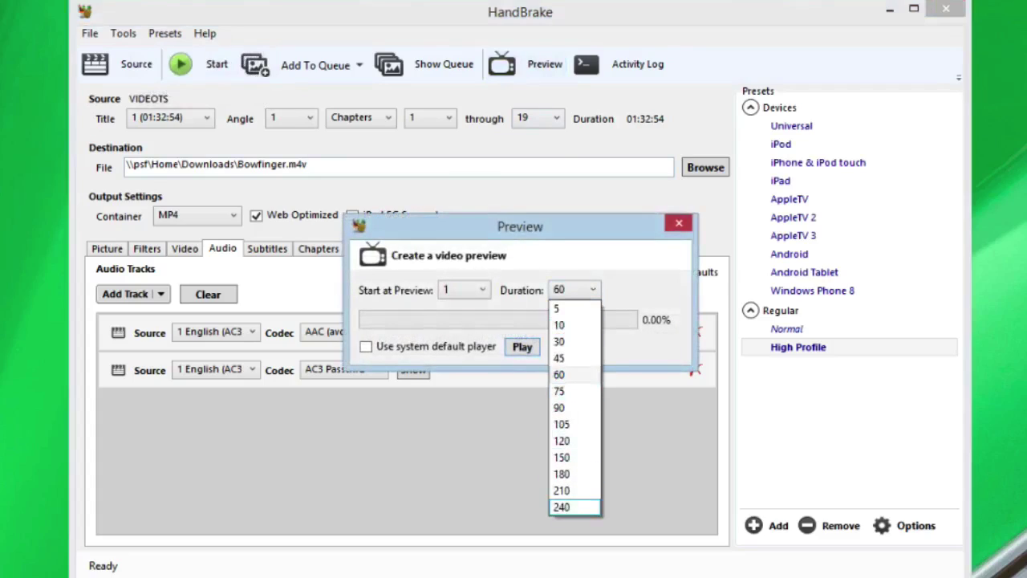
key(Escape)
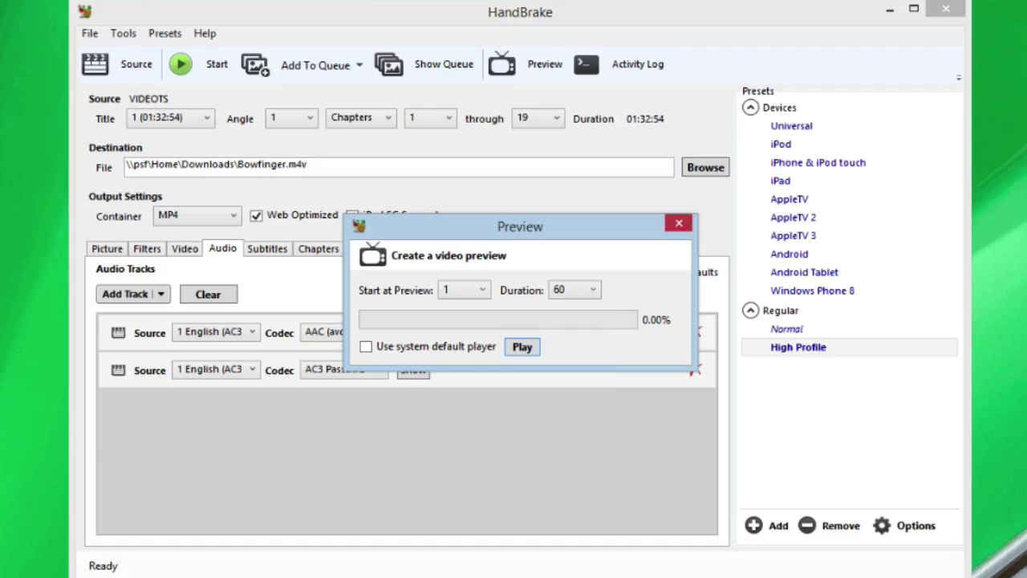
click(679, 224)
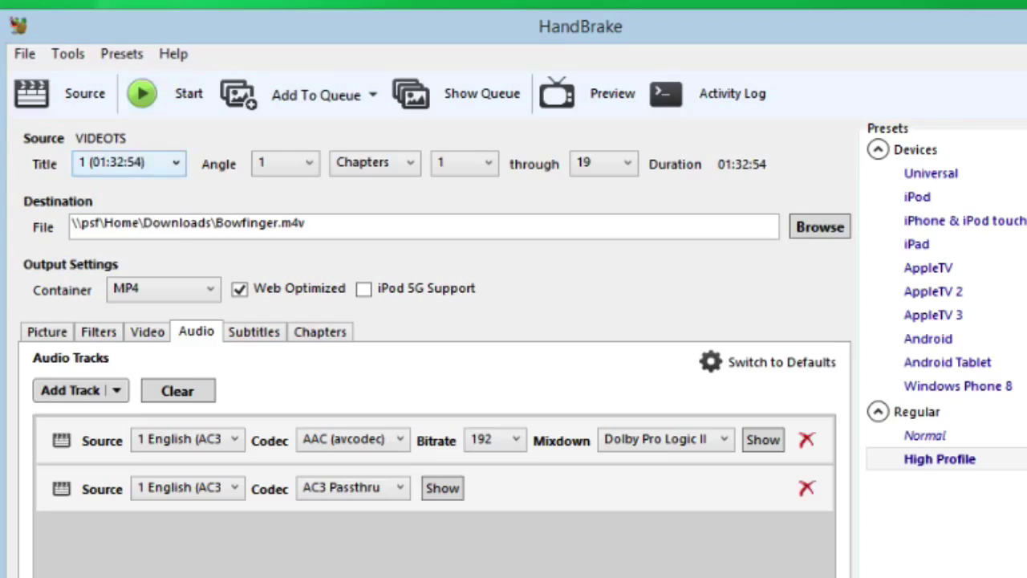
Add the title 1 job for Bowfinger.m4v to the queue, review it in the queue window, and close that window.
click(128, 163)
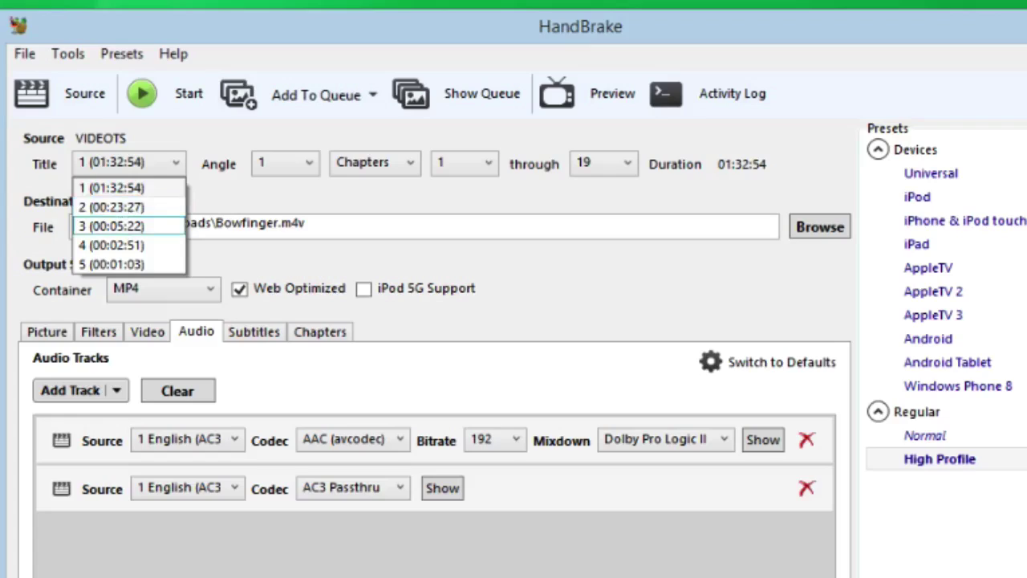
key(Escape)
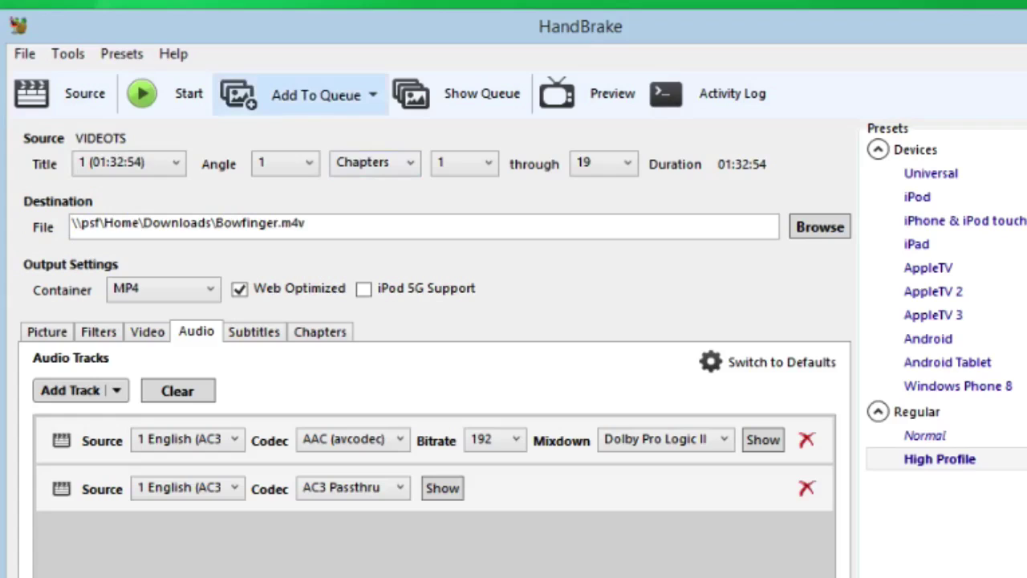
click(458, 93)
drag(518, 128, 693, 142)
mouse_move(602, 295)
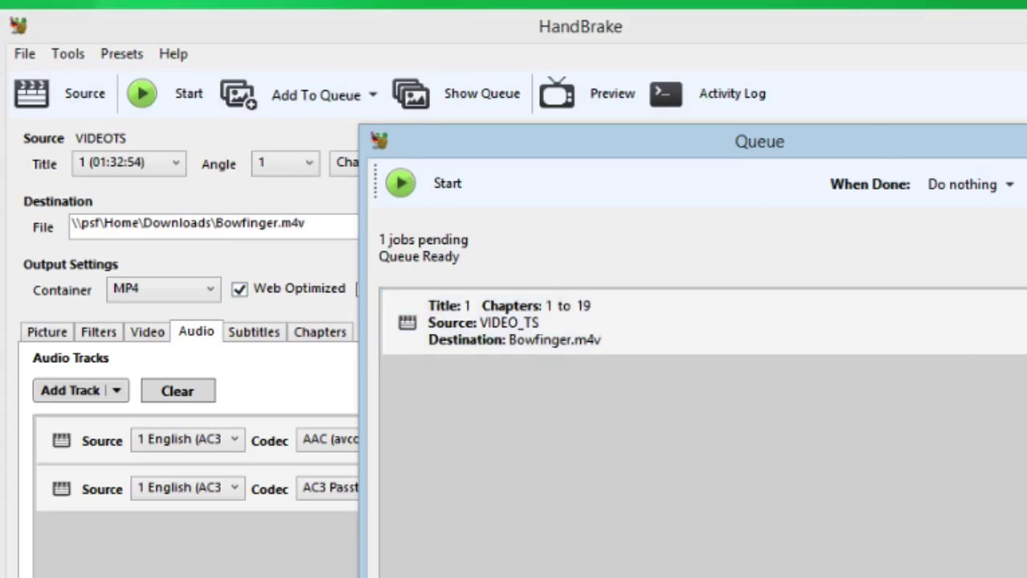
key(alt+F4)
Select title 2 of the DVD source and name its output file Spotlight on Location.m4v.
click(128, 163)
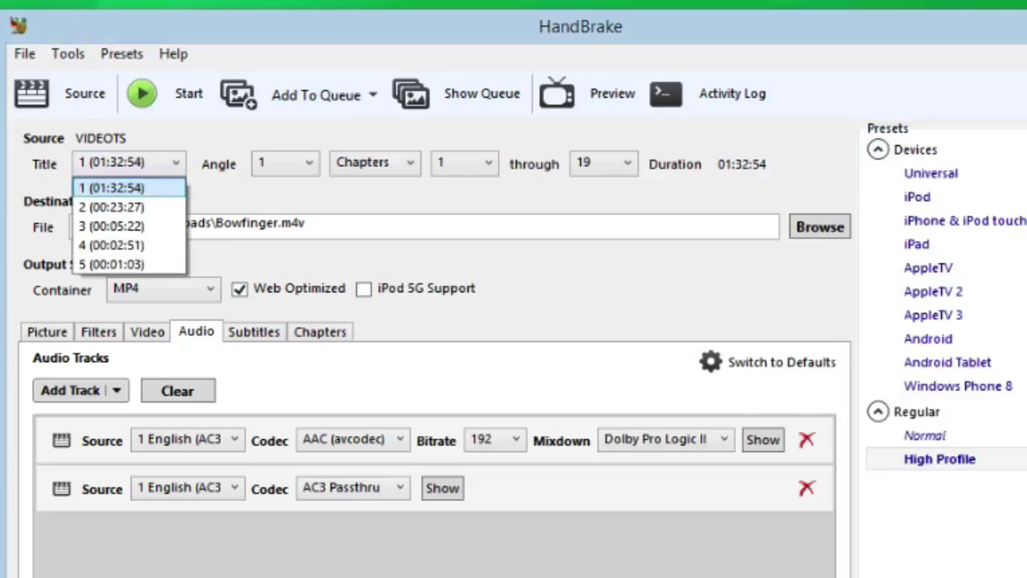
key(Return)
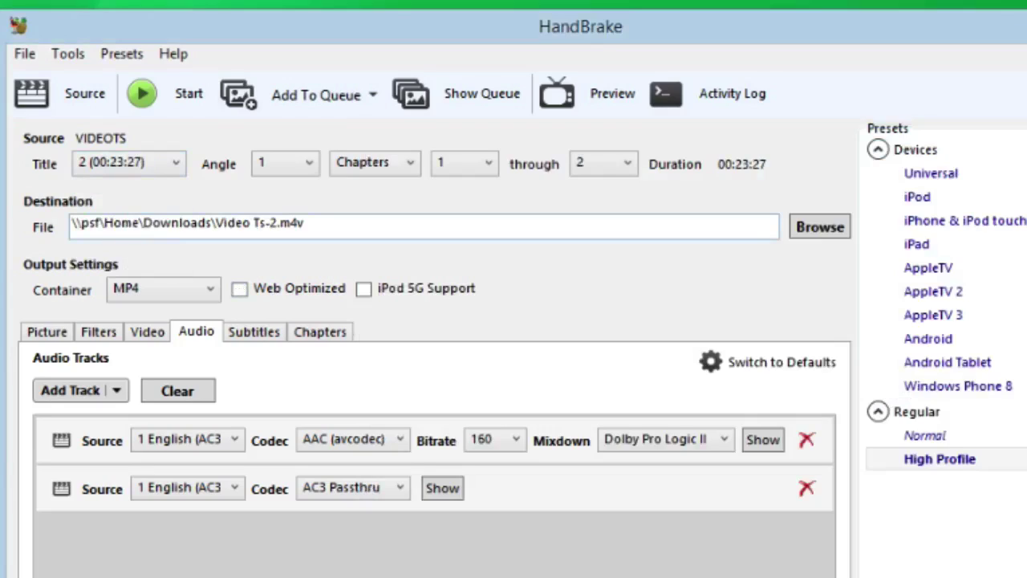
click(278, 223)
key(BackSpace)
key(BackSpace)
key(BackSpace)
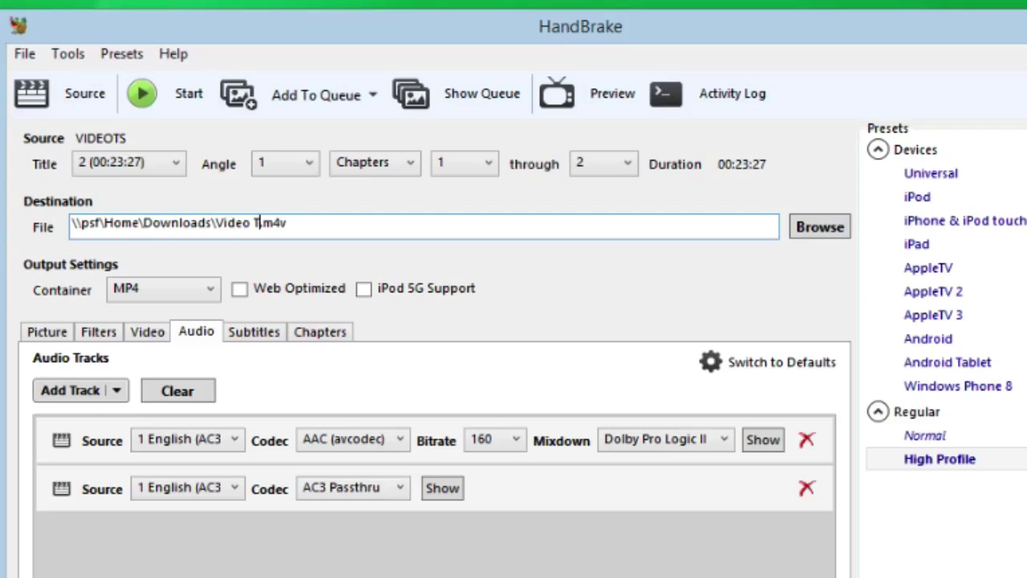
key(BackSpace)
key(BackSpace)
key(BackSpace)
key(BackSpace)
key(BackSpace)
key(BackSpace)
key(BackSpace)
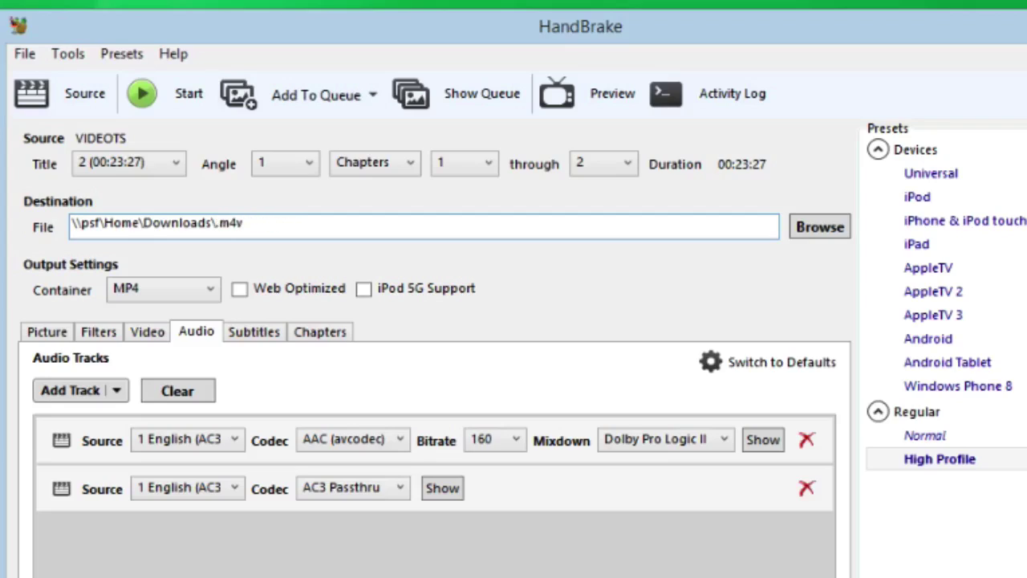
text(Spotlig)
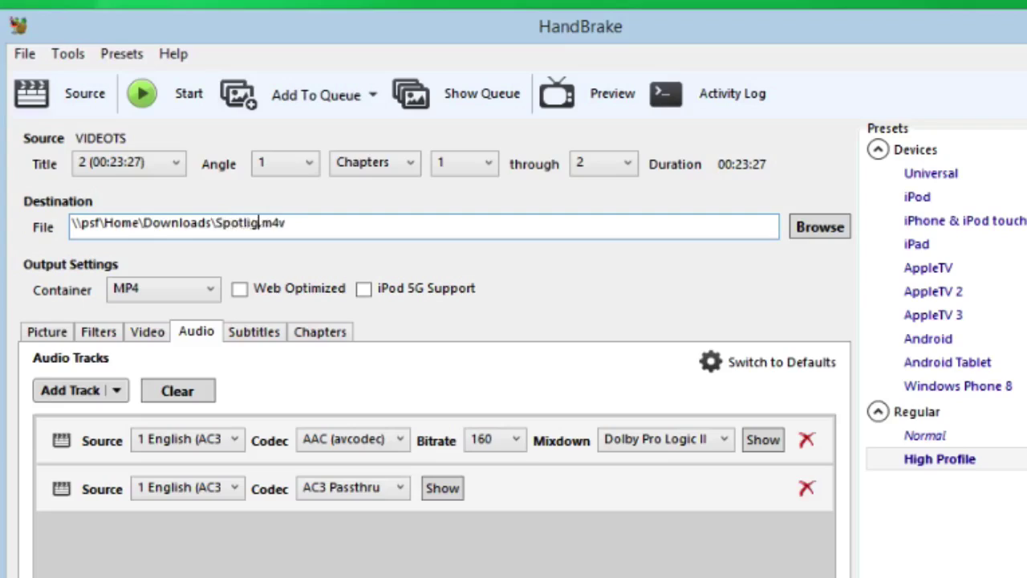
text(ht on Location)
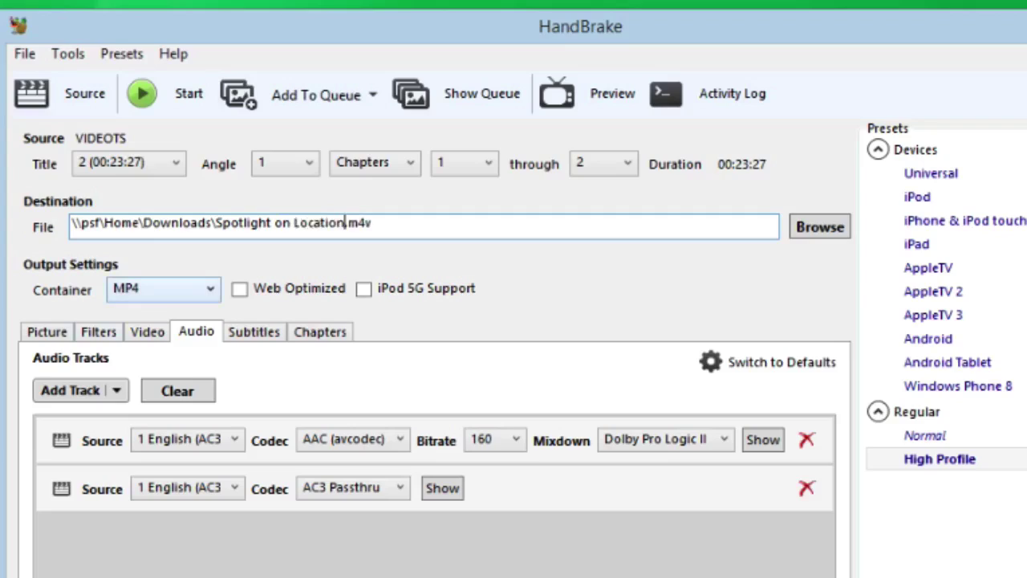
Add title 2 to the queue with the High Profile preset, and review the pending jobs in the queue window.
click(147, 331)
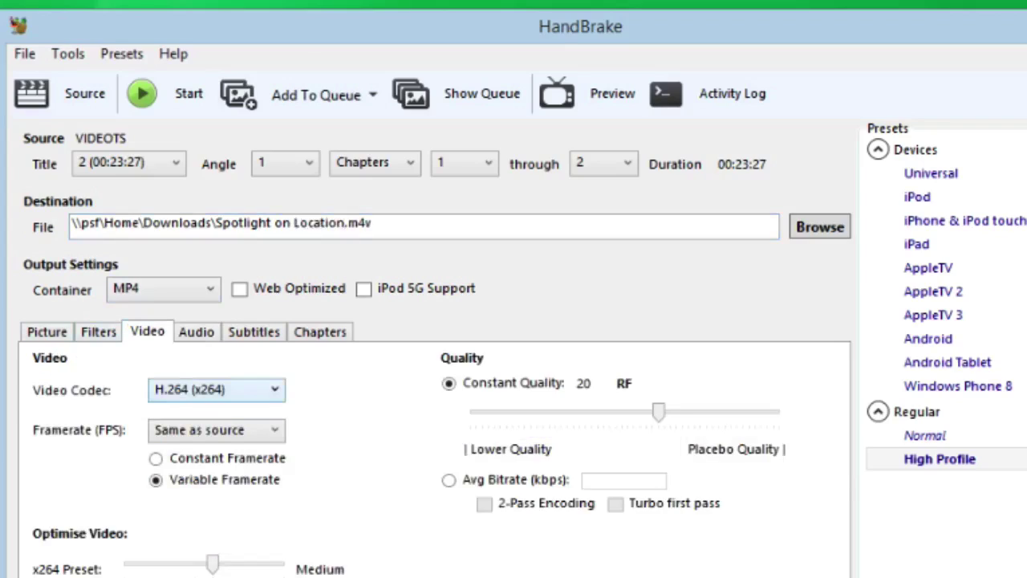
click(939, 459)
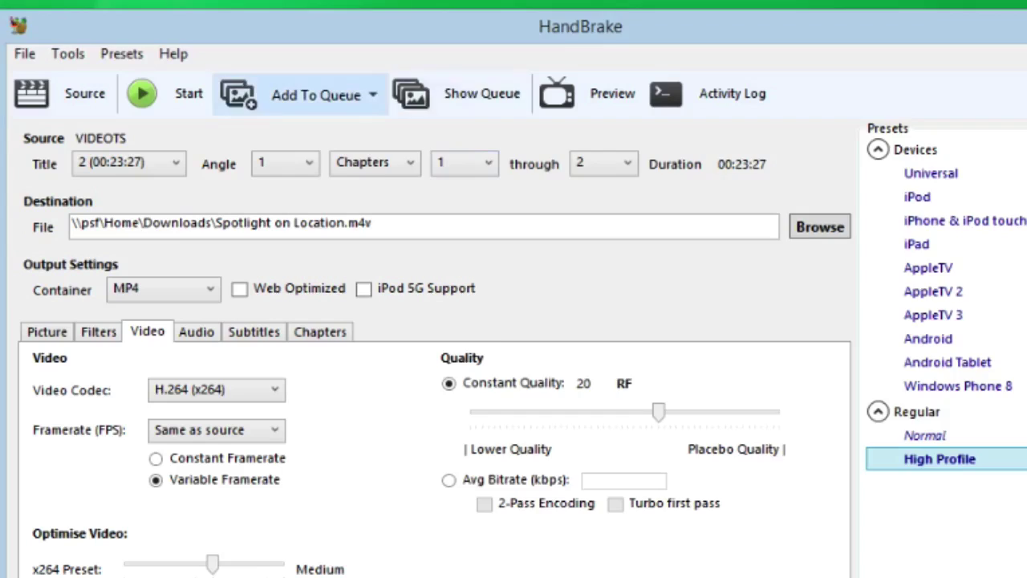
click(455, 94)
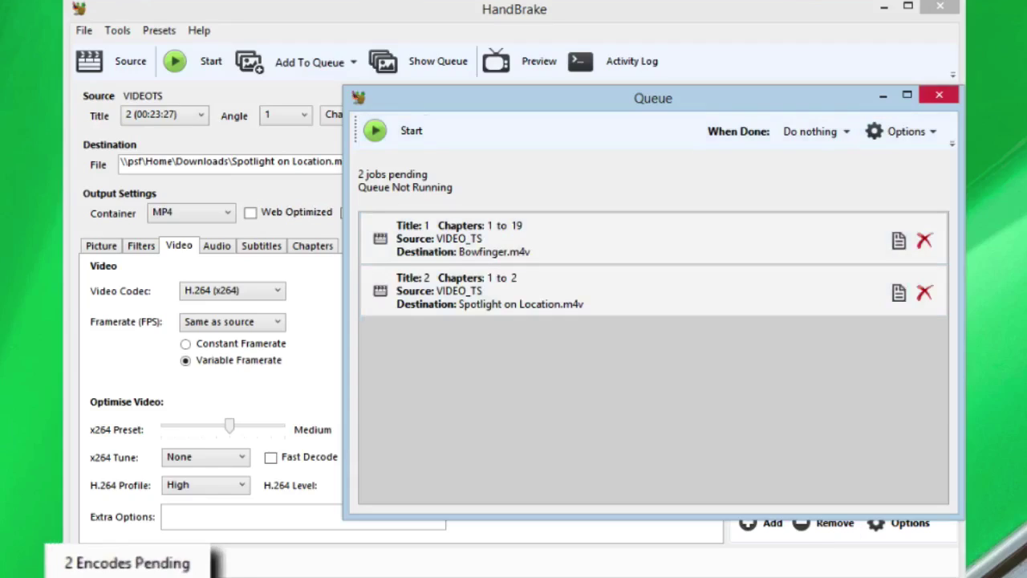
Shrink the queue window to uncover the source settings, and limit title 1 to chapters 1 through 3.
drag(739, 85, 738, 393)
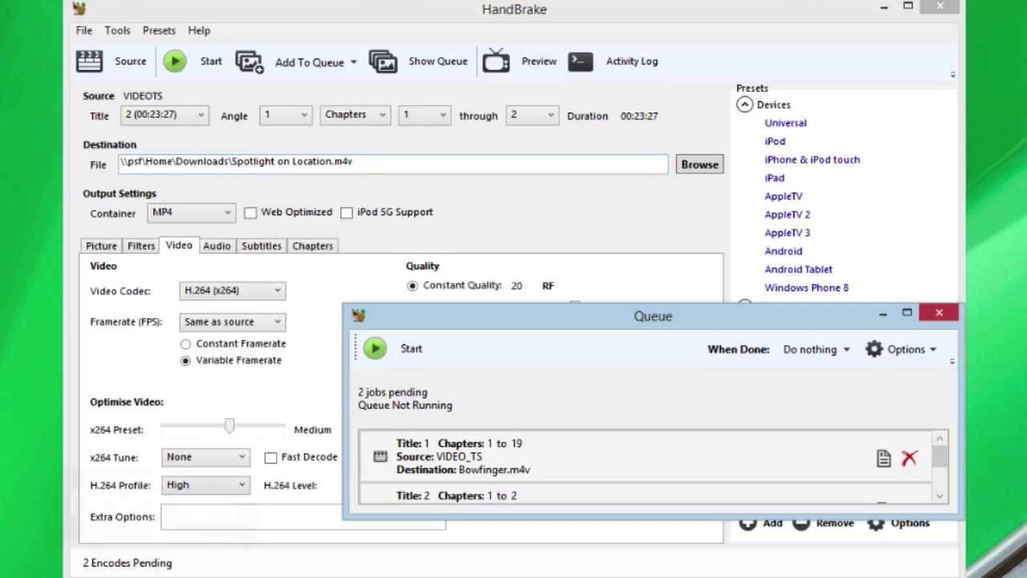
drag(558, 317, 419, 258)
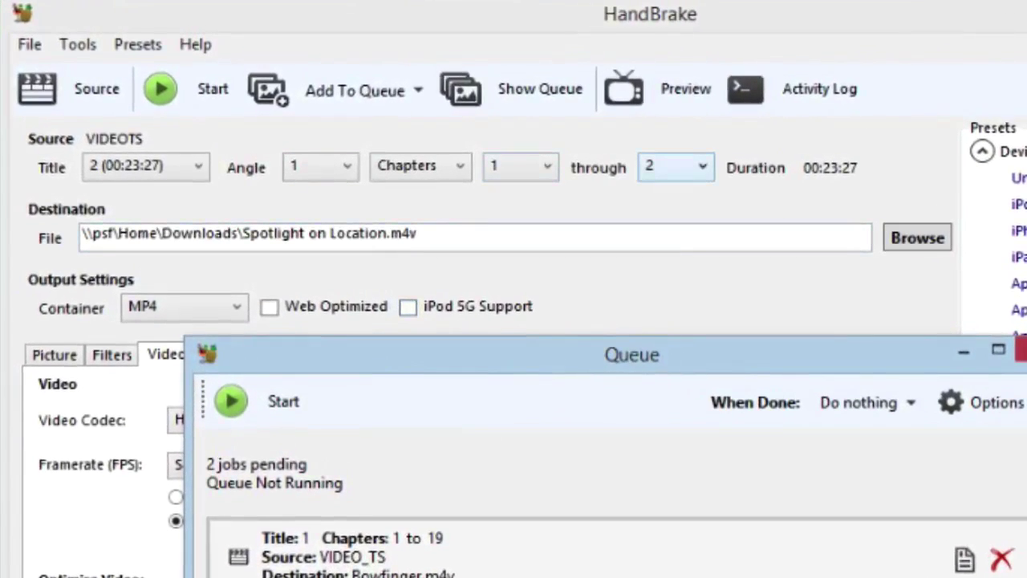
click(676, 166)
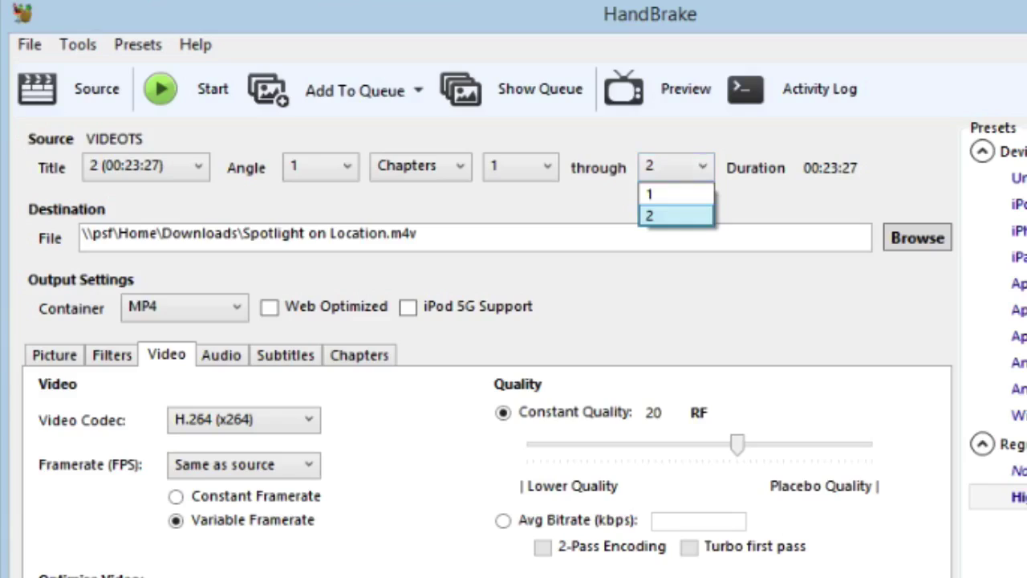
click(145, 166)
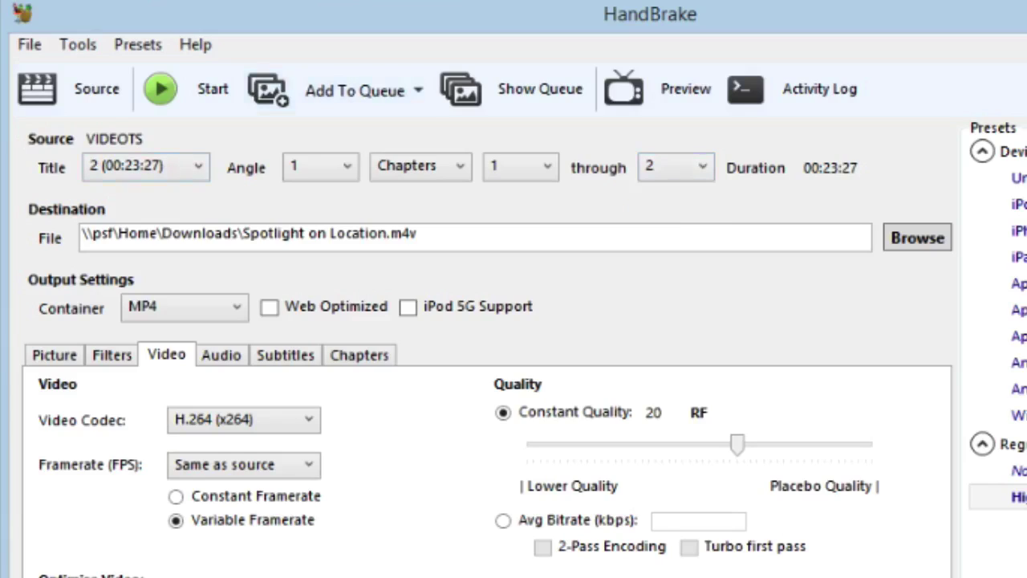
click(145, 166)
click(126, 194)
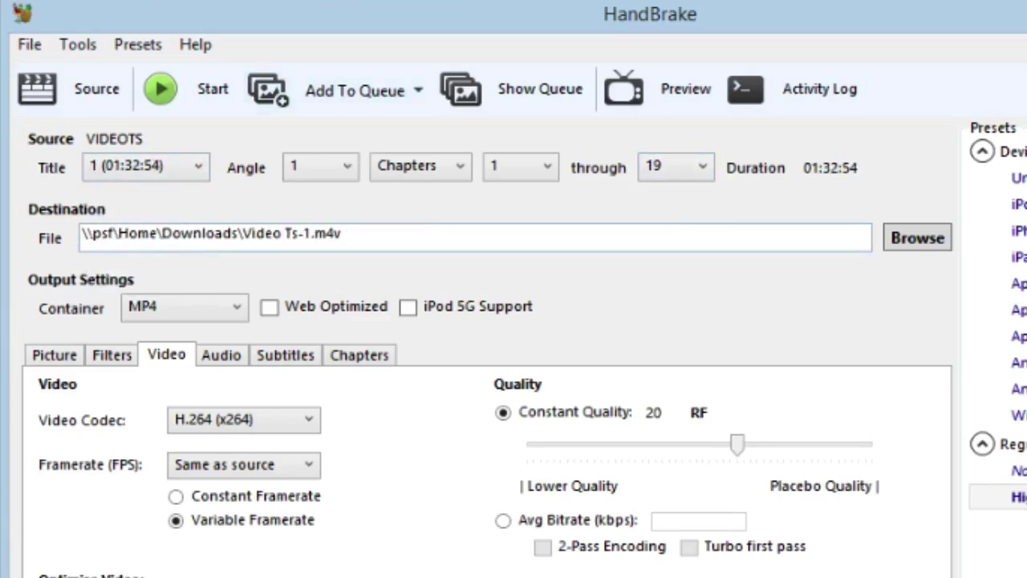
click(676, 166)
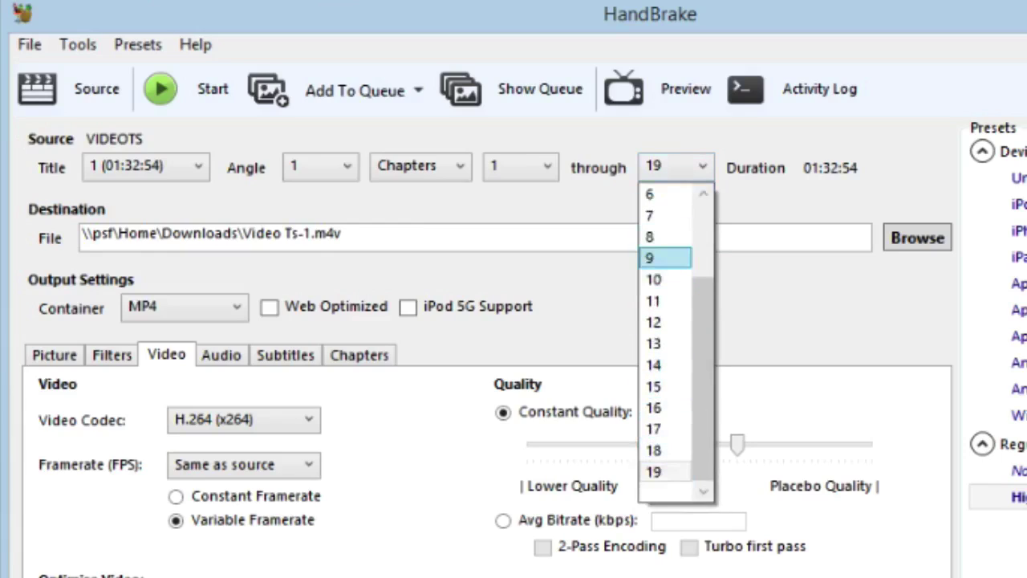
scroll(664, 258, up, 2)
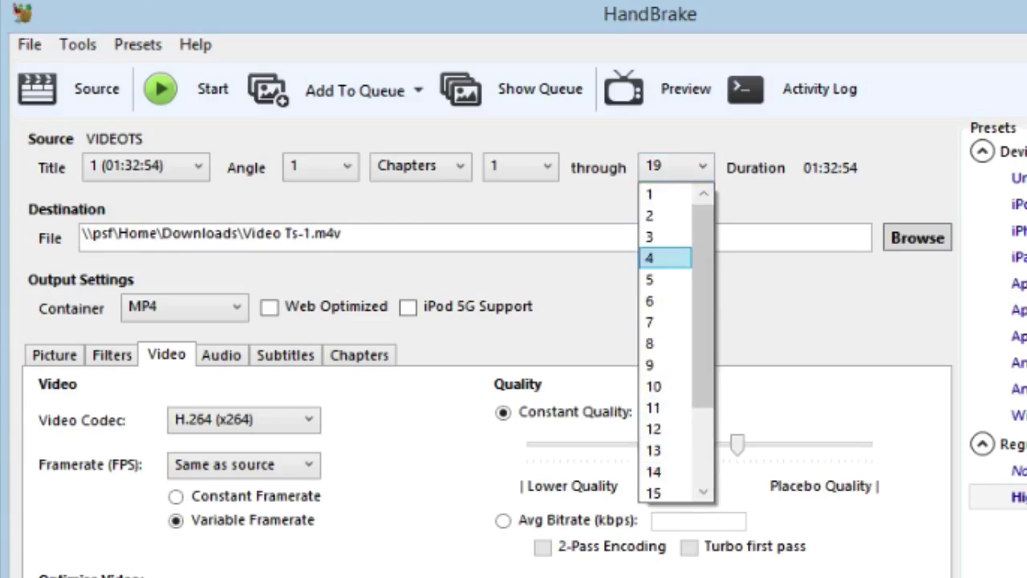
click(665, 236)
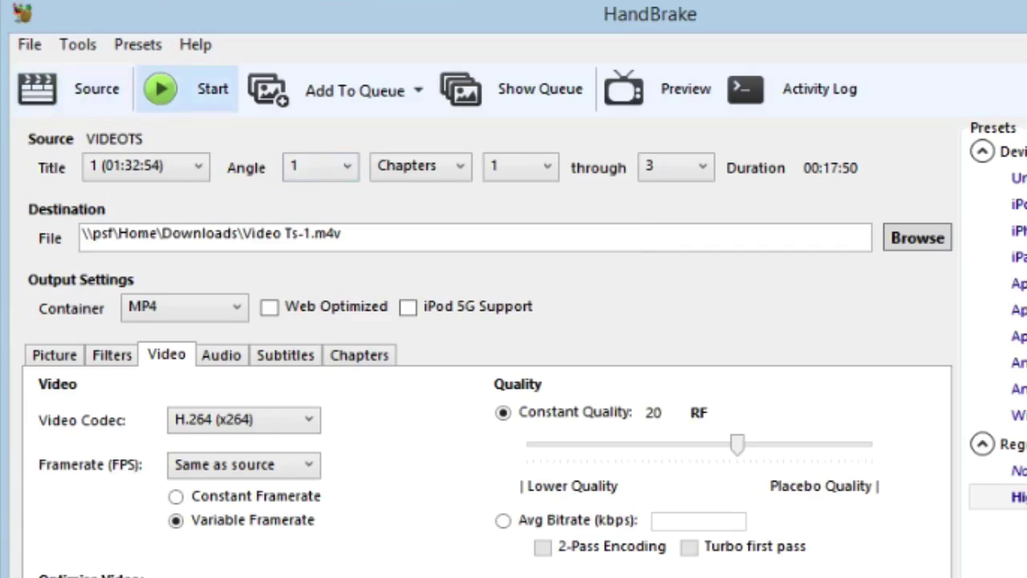
Start encoding the queue, and examine its jobs and the available When Done actions in an enlarged queue window.
click(186, 88)
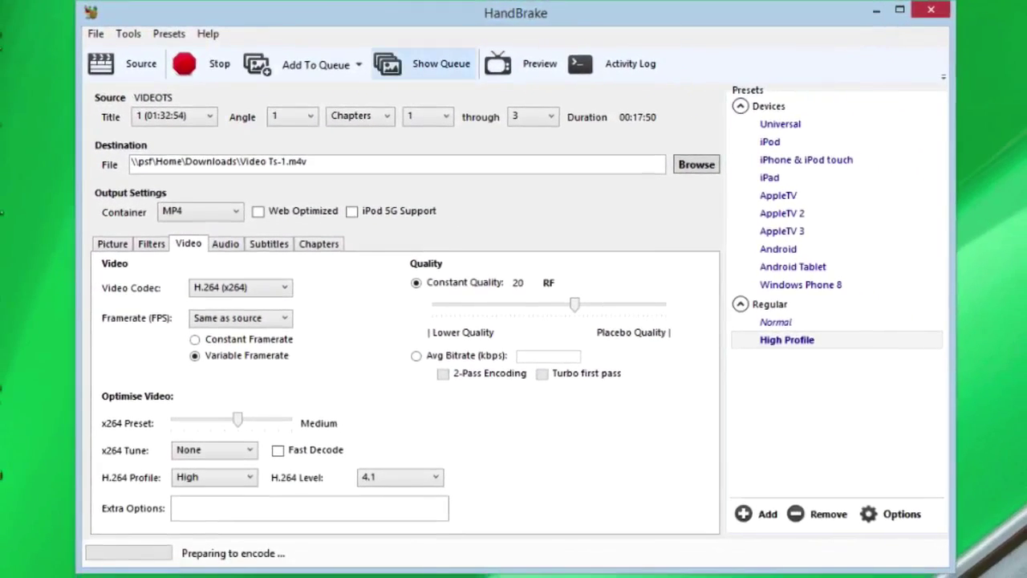
click(437, 68)
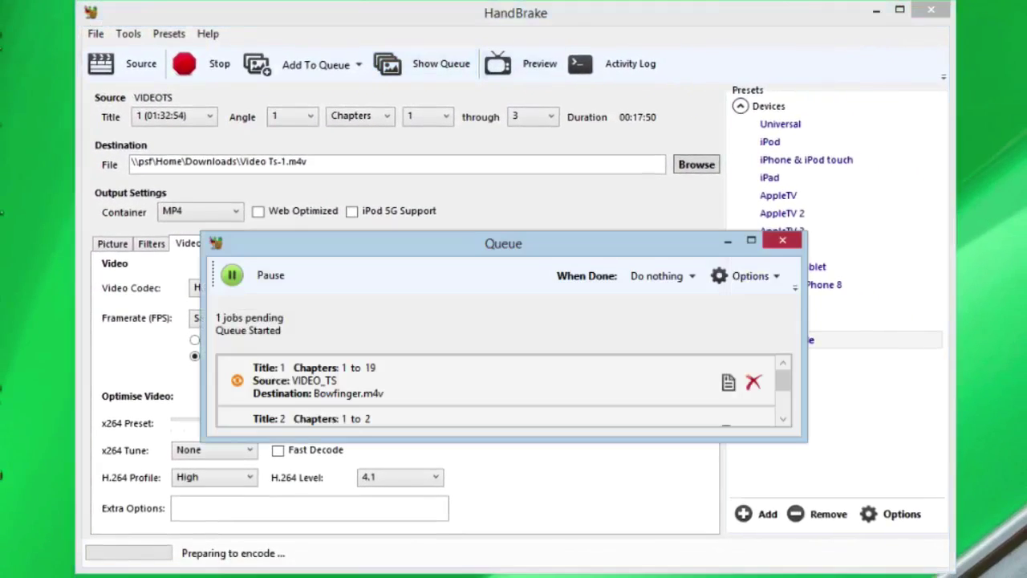
drag(466, 250, 614, 97)
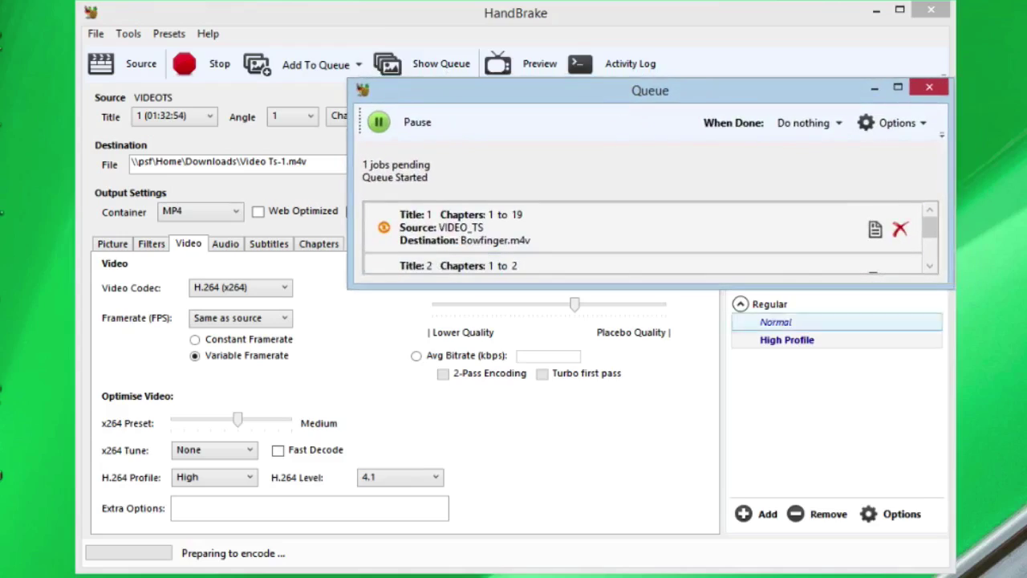
drag(952, 286, 949, 515)
mouse_move(529, 258)
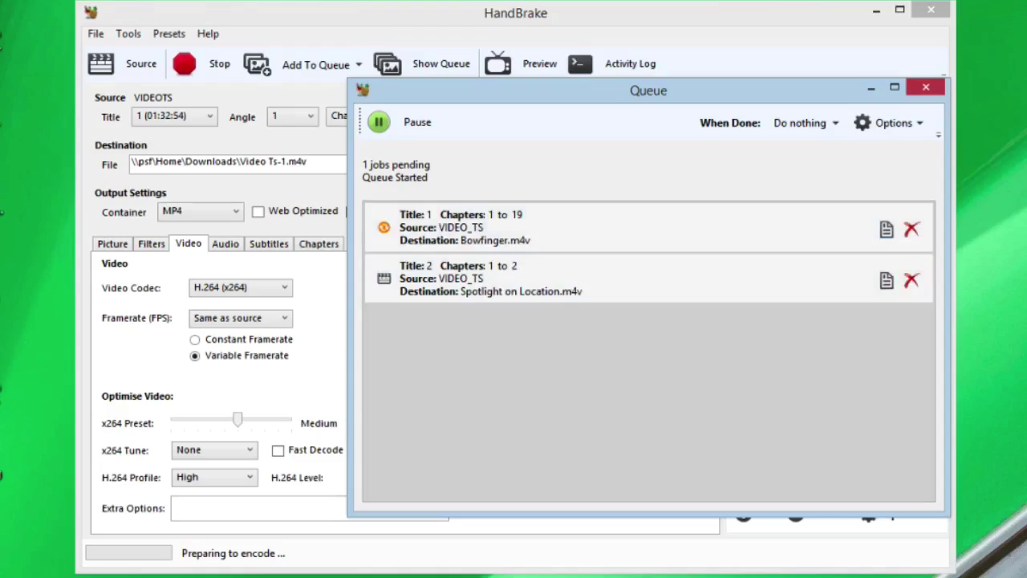
click(802, 123)
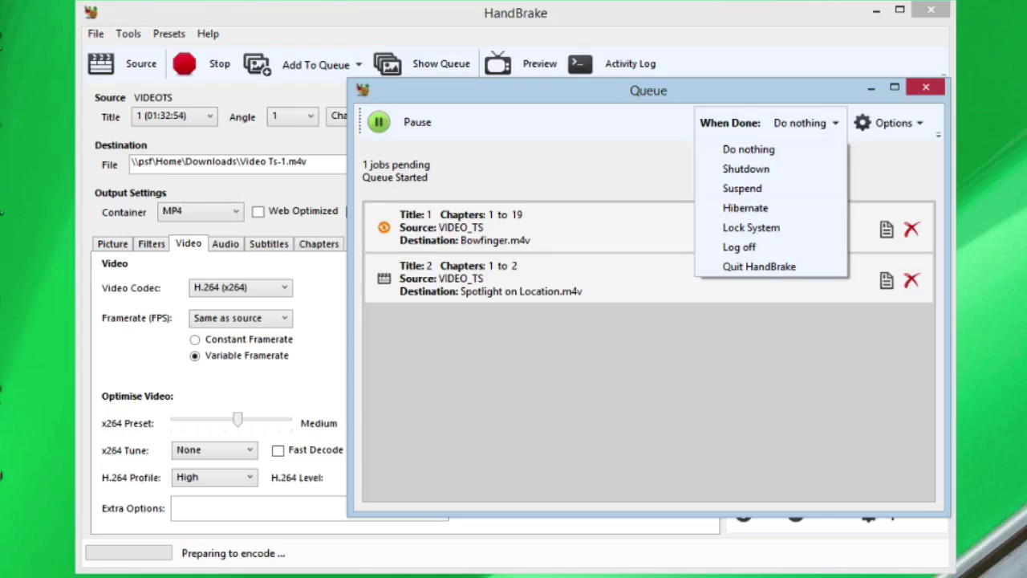
key(Escape)
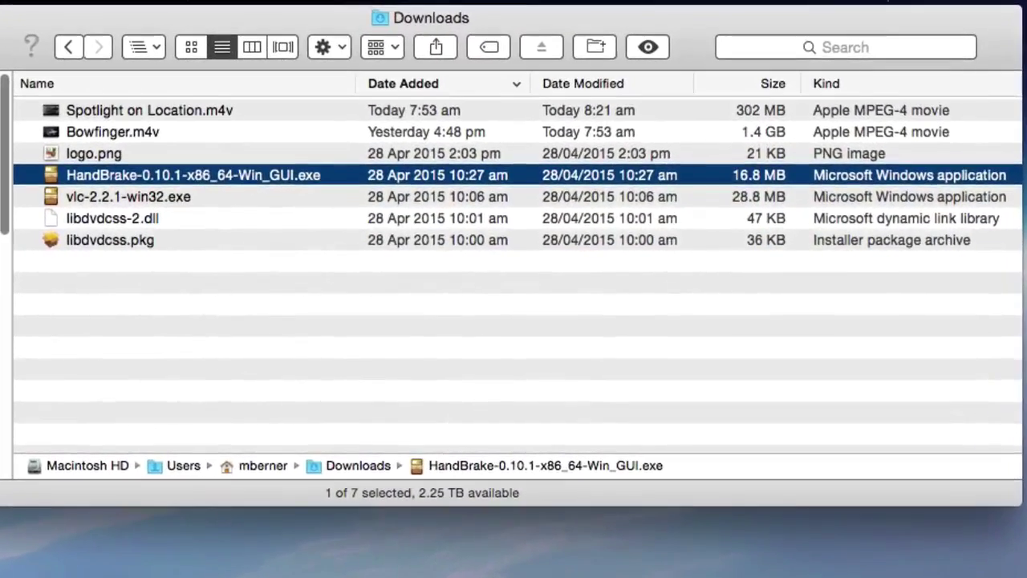
Switch to the Downloads folder in Finder and check the sizes of Bowfinger.m4v and Spotlight on Location.m4v.
click(85, 130)
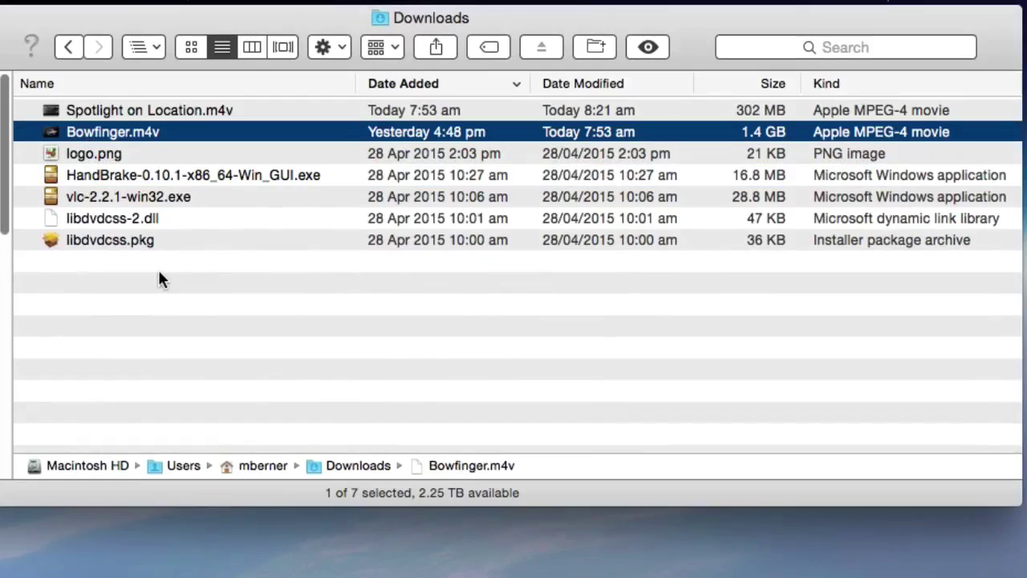
click(120, 112)
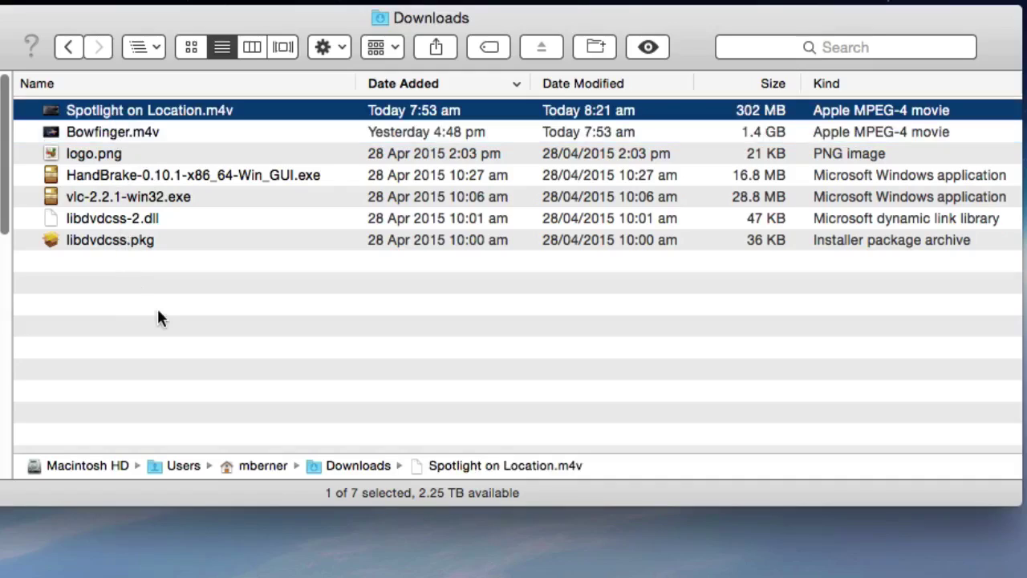
click(157, 318)
Play Bowfinger.m4v in QuickTime Player to check the ripped movie, and reposition the player window.
right_click(92, 134)
mouse_move(233, 165)
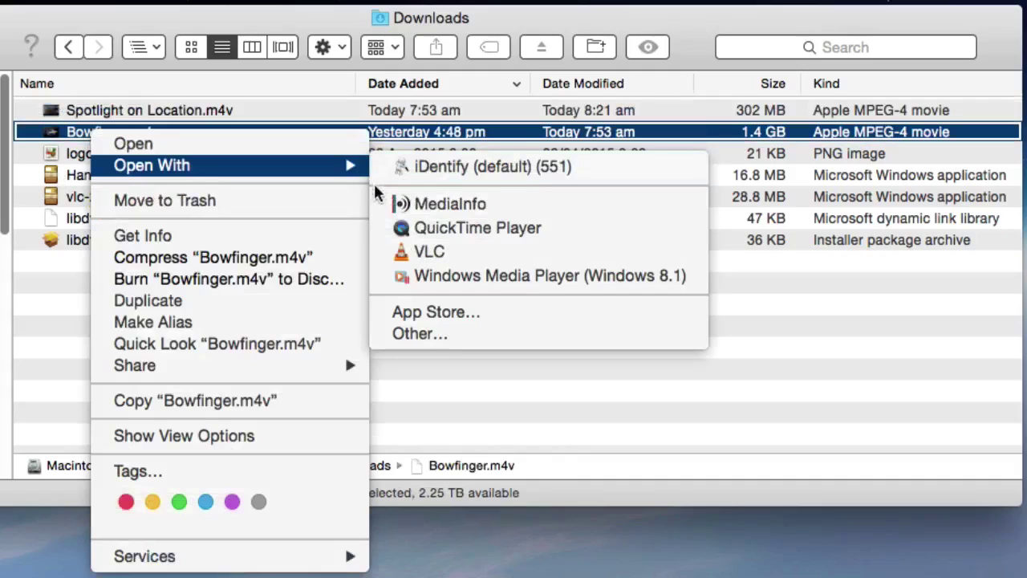
click(432, 228)
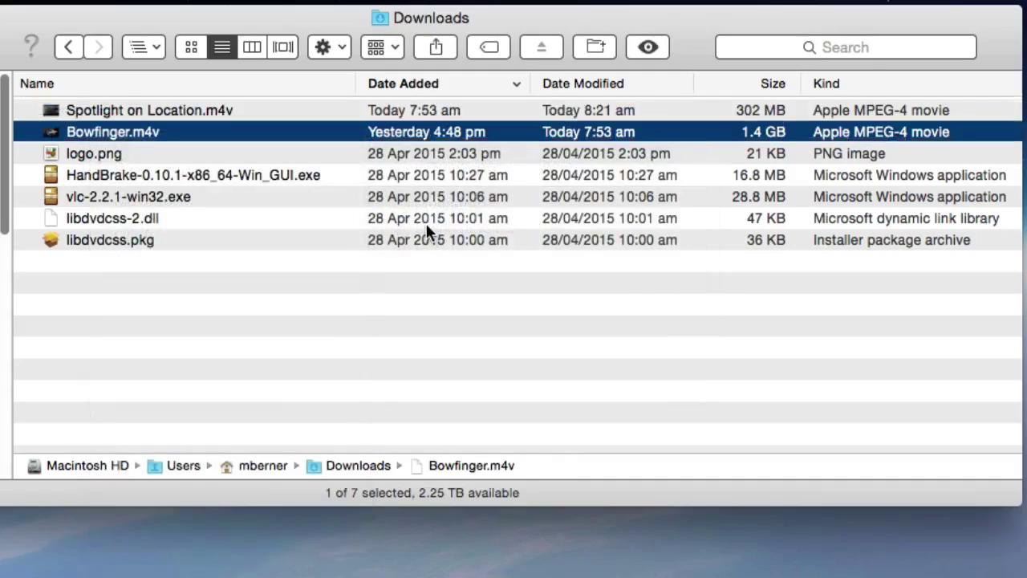
key(XF86AudioMute)
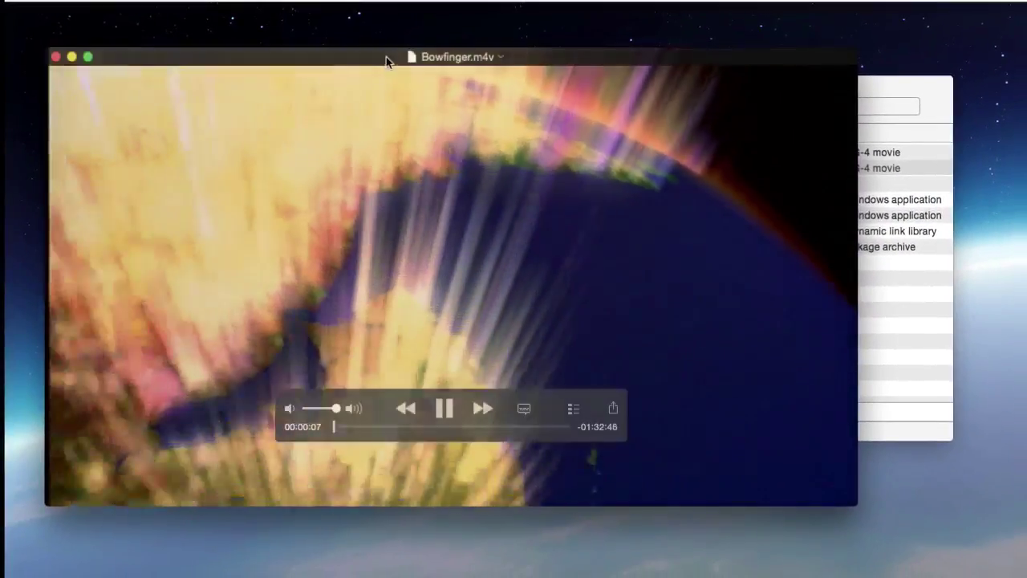
drag(385, 59, 415, 24)
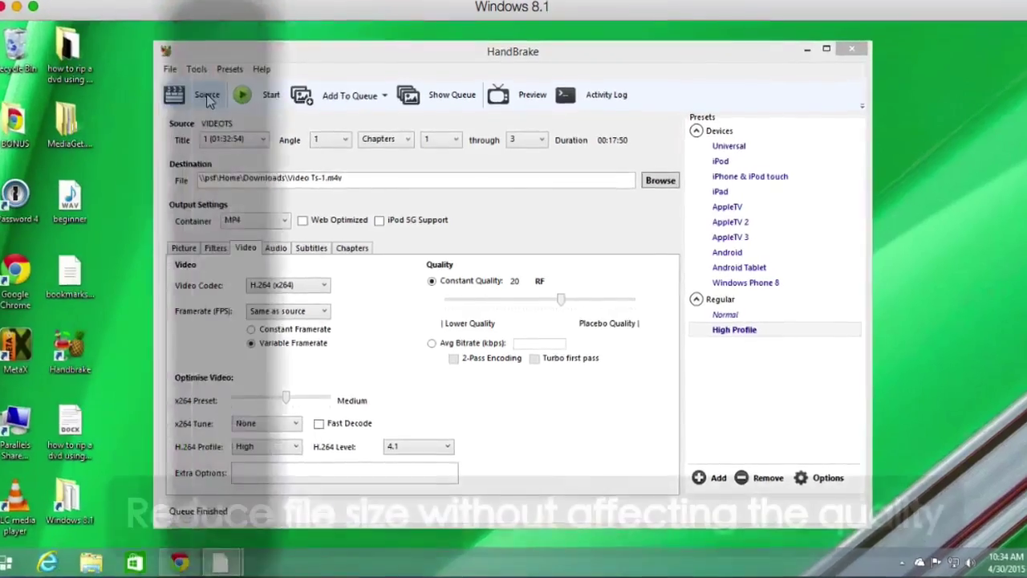
Switch back to HandBrake, open the Bowfinger MP4 video from Downloads as the source, and apply the Universal preset.
click(206, 94)
click(205, 241)
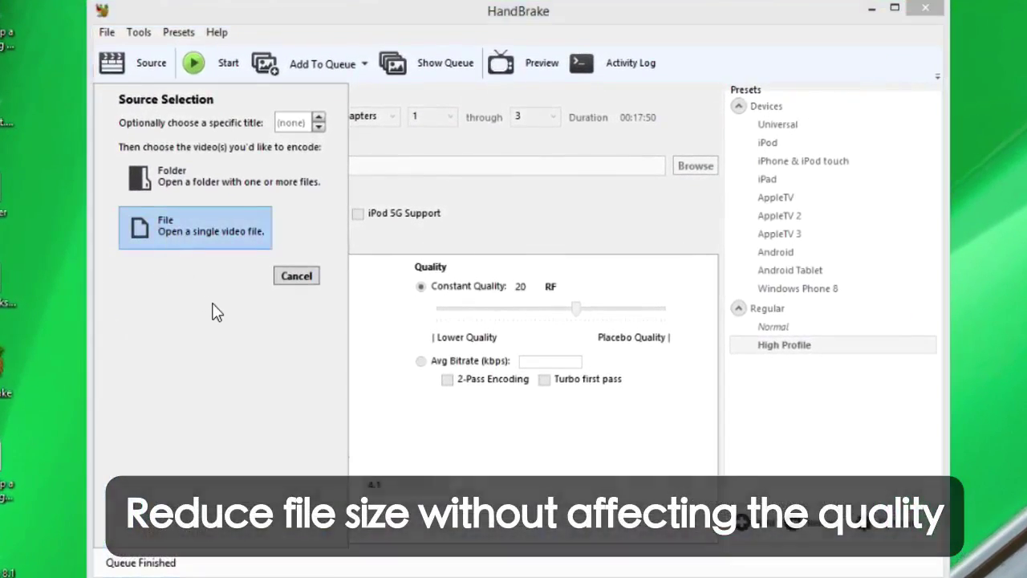
click(207, 239)
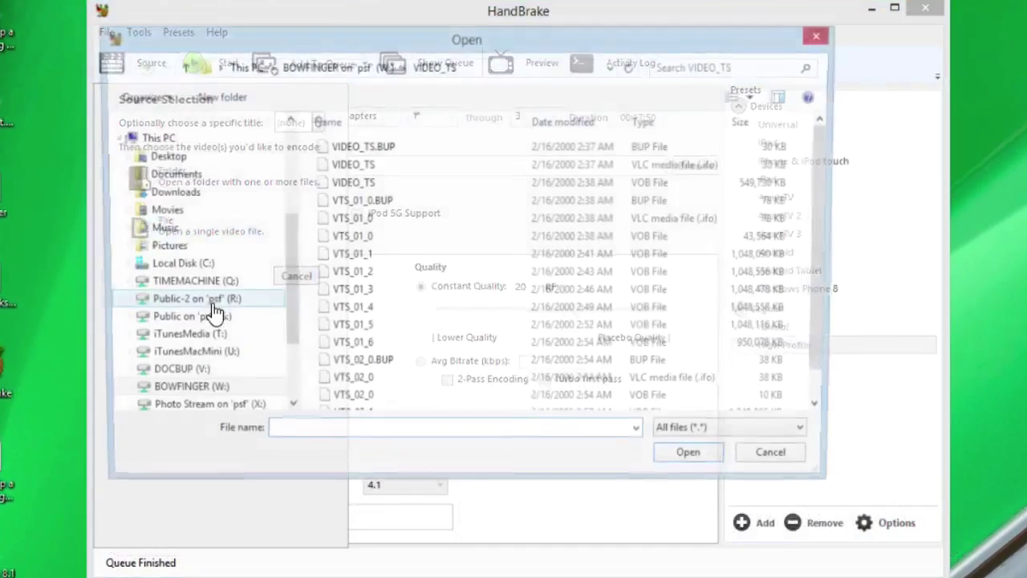
click(146, 197)
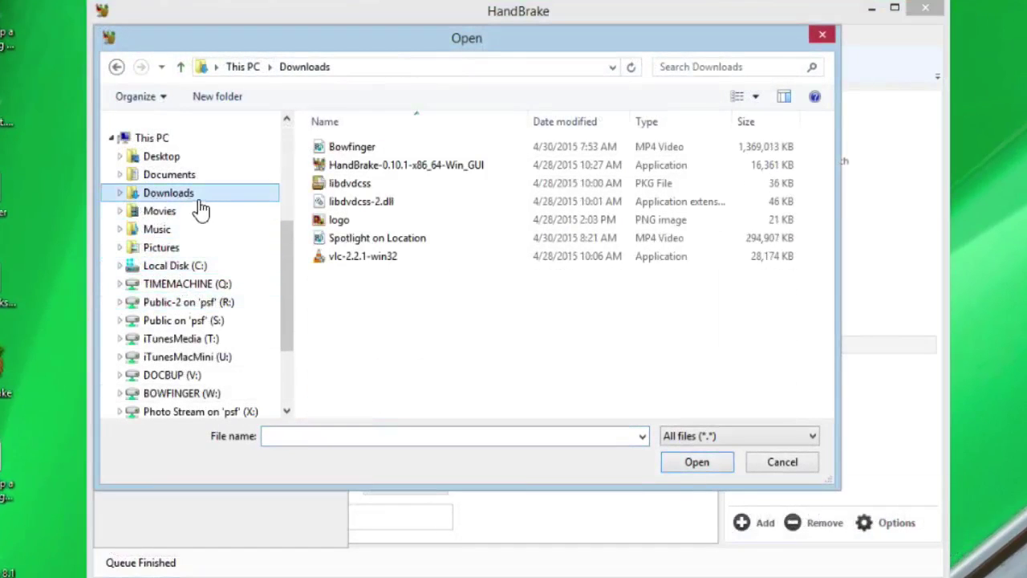
click(353, 150)
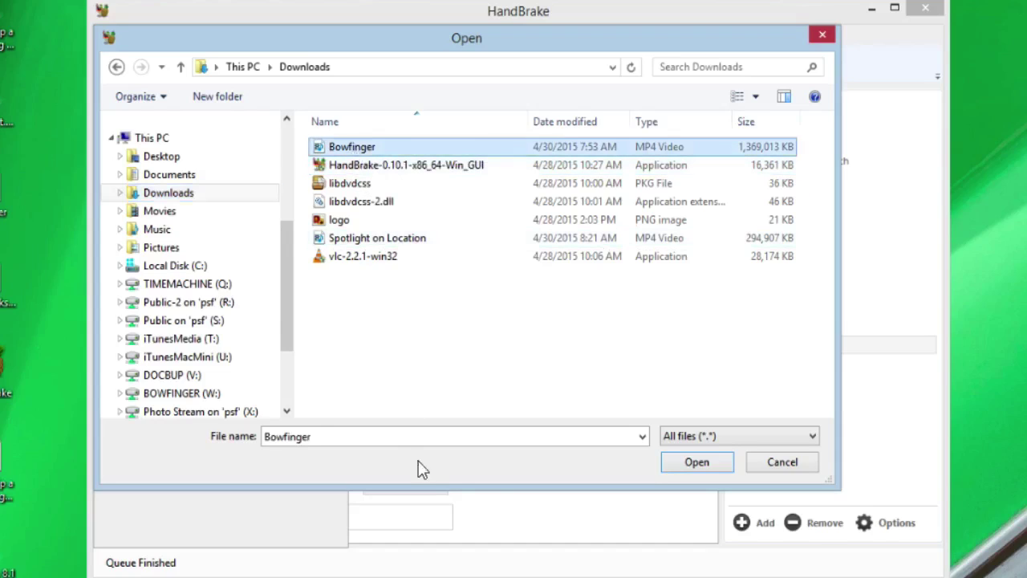
click(697, 463)
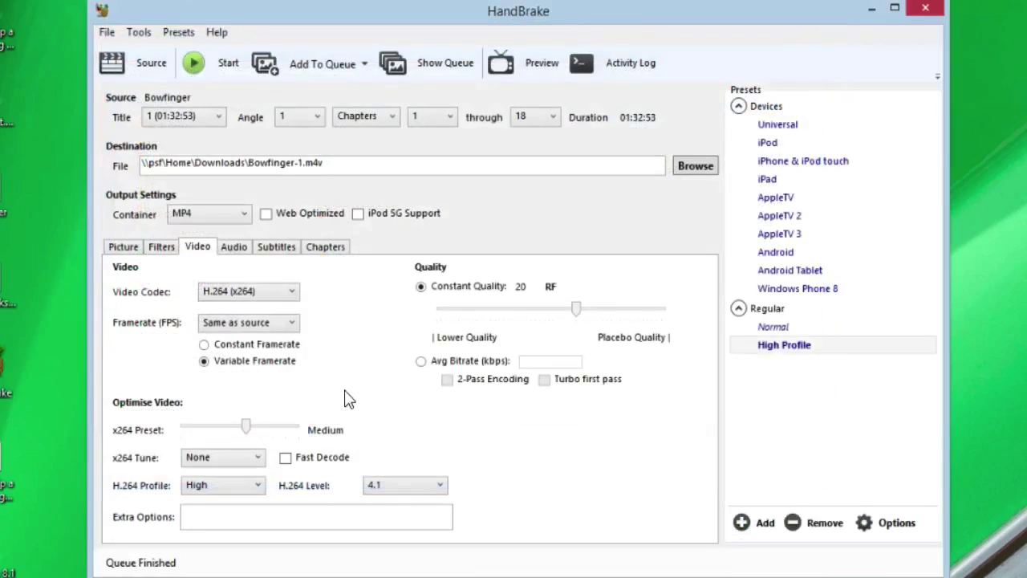
click(783, 126)
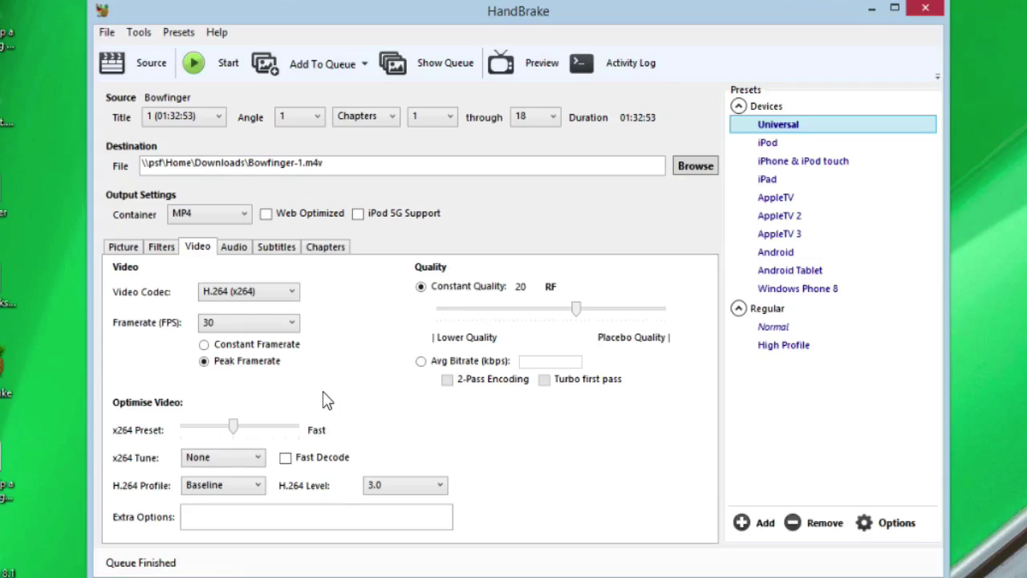
Start encoding the movie with Web Optimized enabled and the destination file in Downloads renamed to Bowfinger resized.m4v.
click(236, 218)
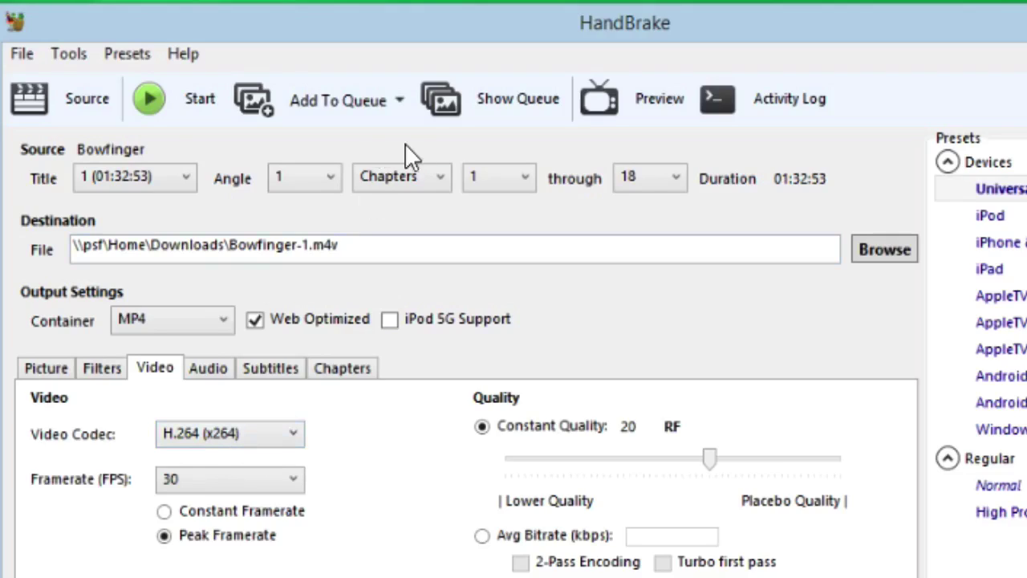
click(307, 243)
key(BackSpace)
key(BackSpace)
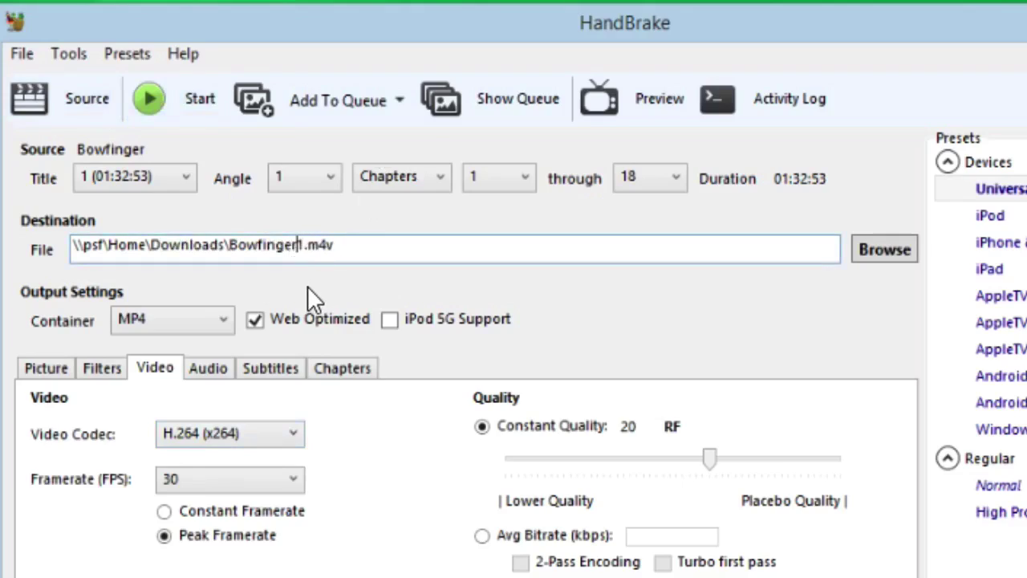
text(1r resiz)
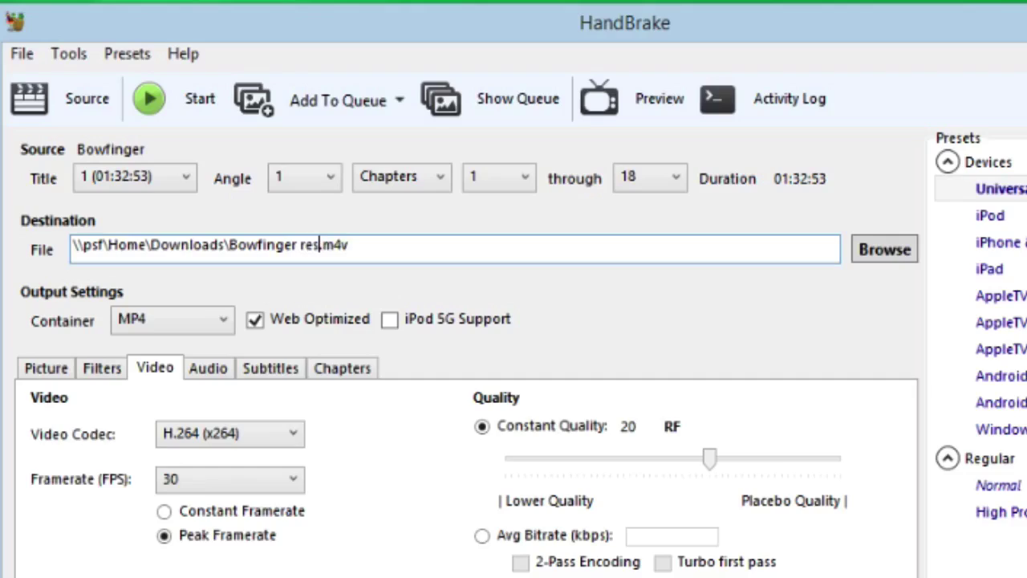
text(ed)
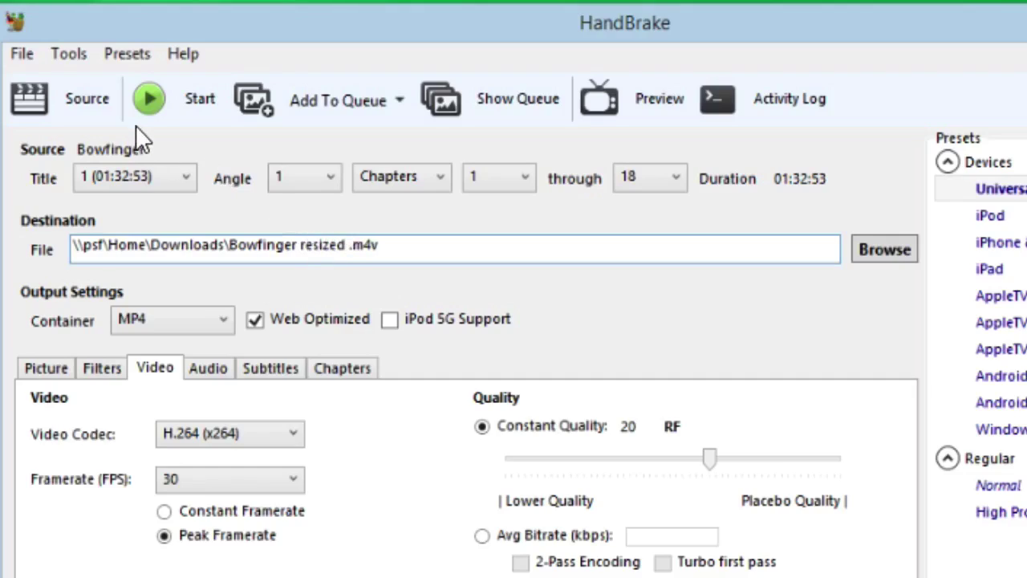
key(BackSpace)
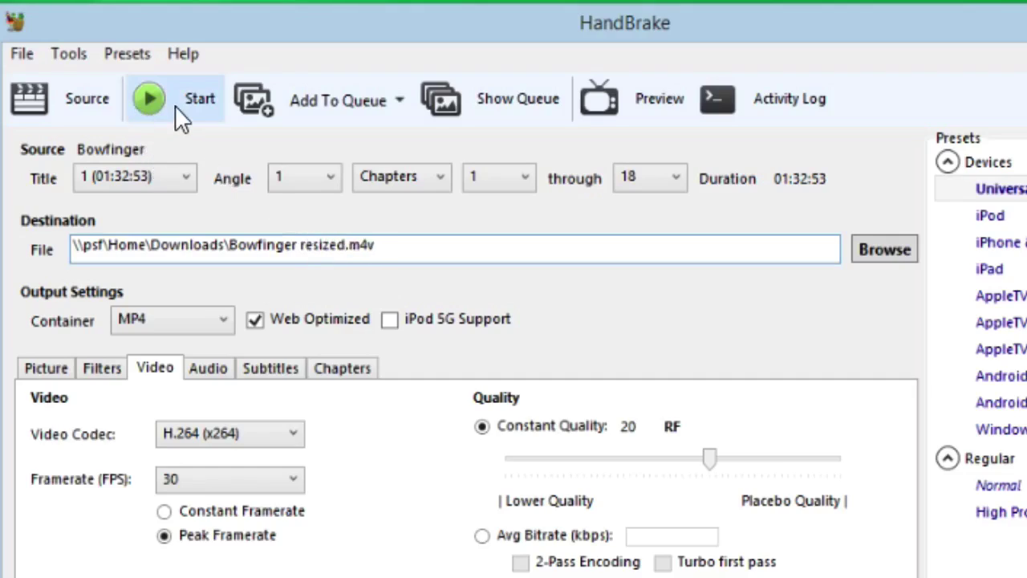
click(177, 105)
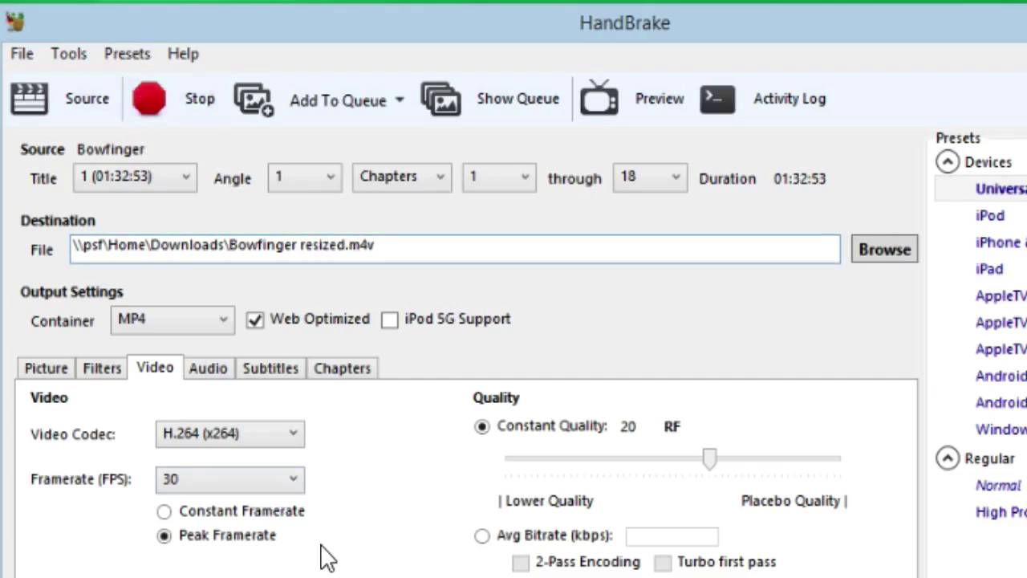